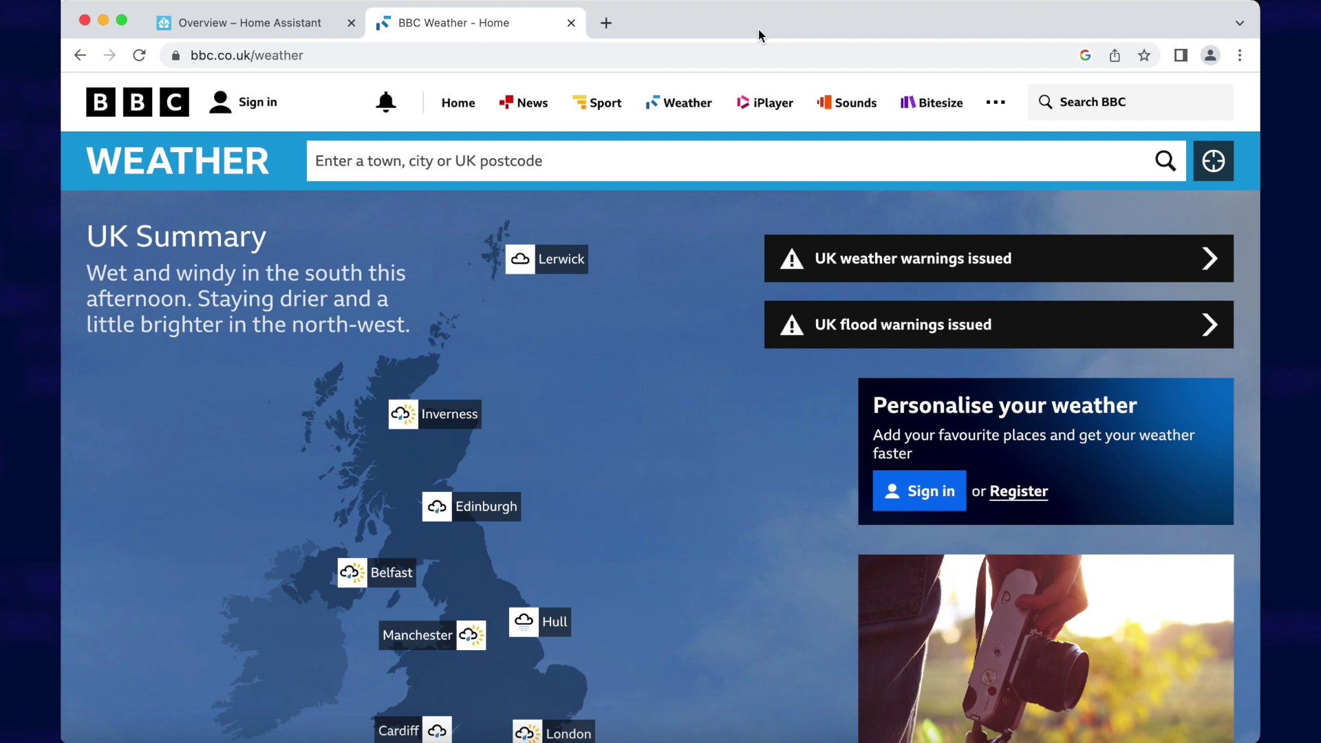
Search BBC Weather for "oxford" and open the forecast for Oxford, Oxfordshire, down to its pollen information.
click(385, 159)
text(oxford)
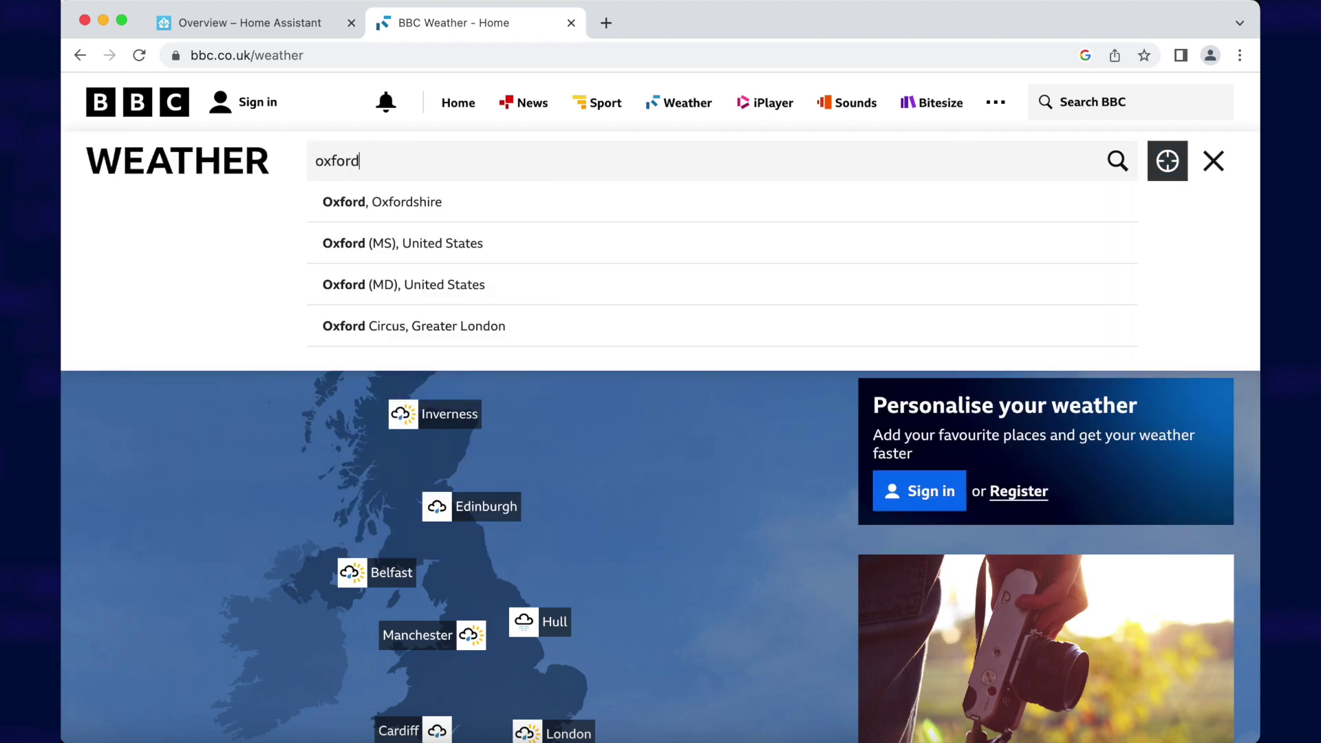
click(418, 200)
scroll(79, 357, down, 5)
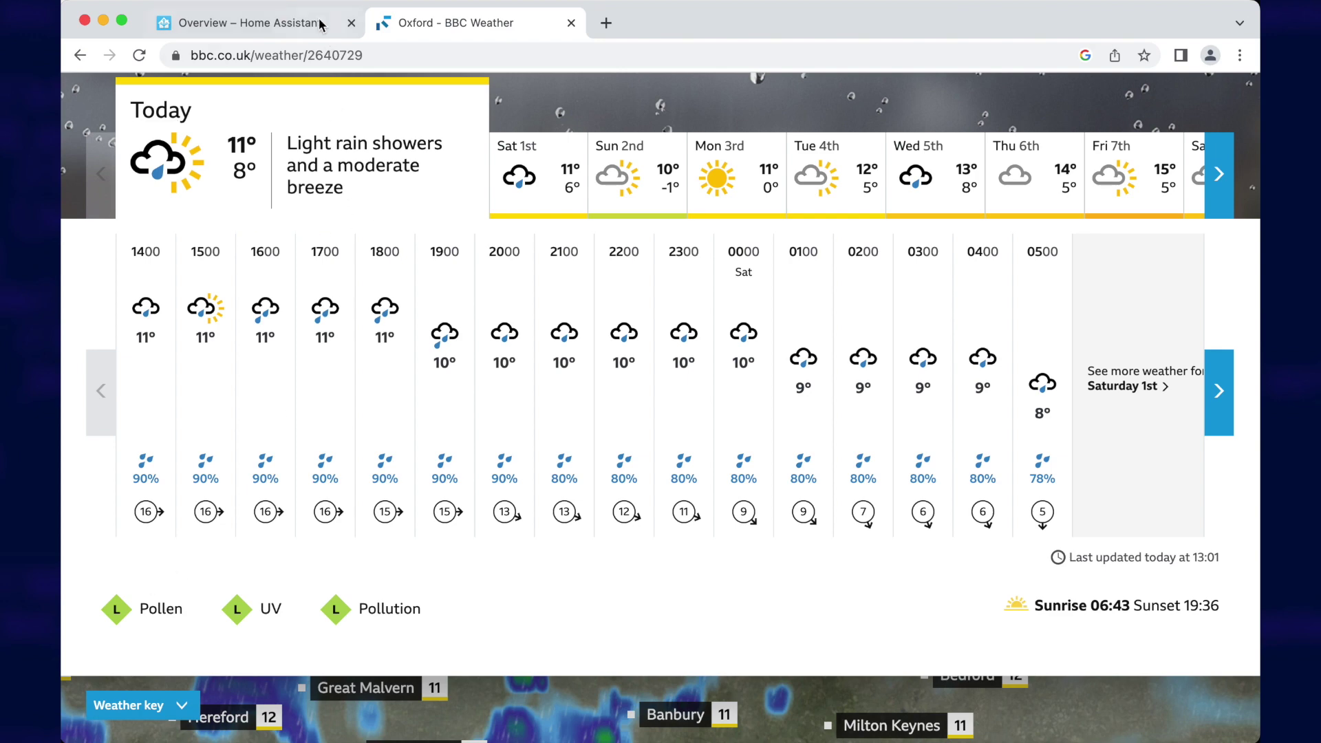
Copy the web address of the Oxford forecast page.
click(318, 55)
right_click(319, 55)
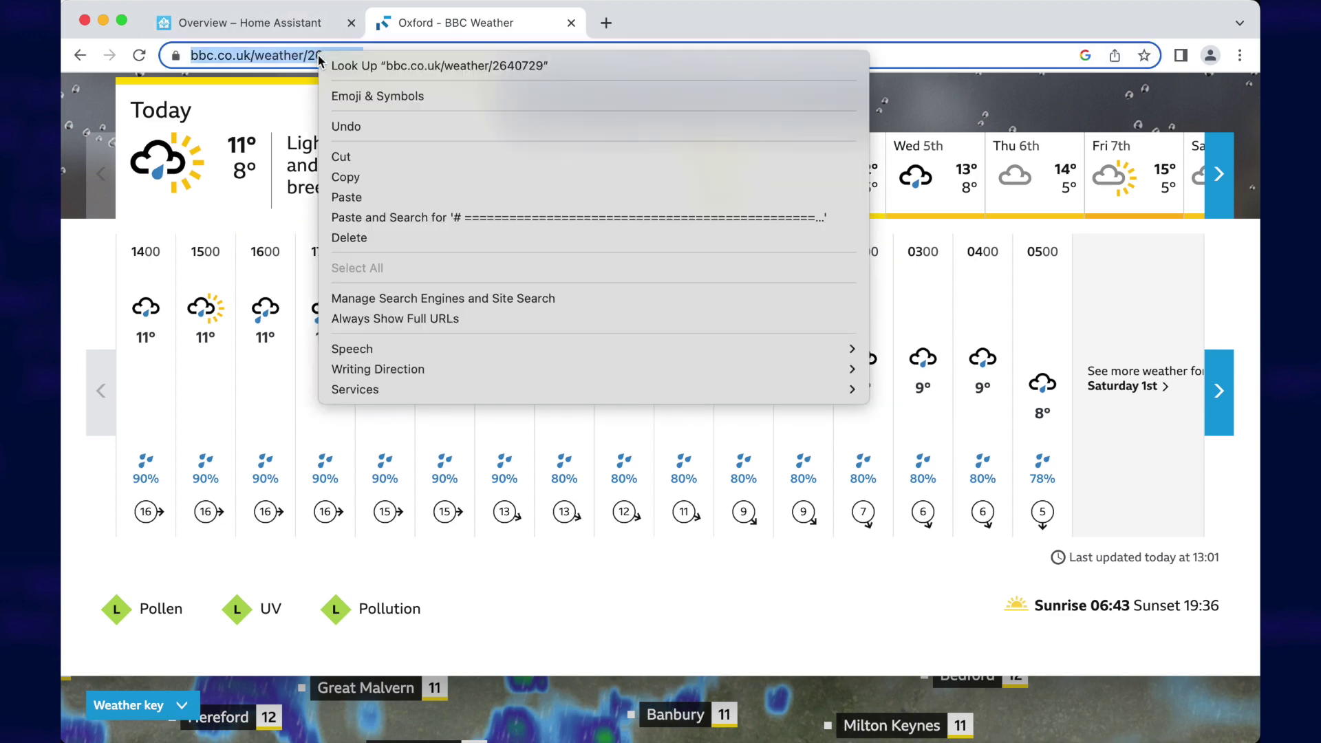
click(381, 175)
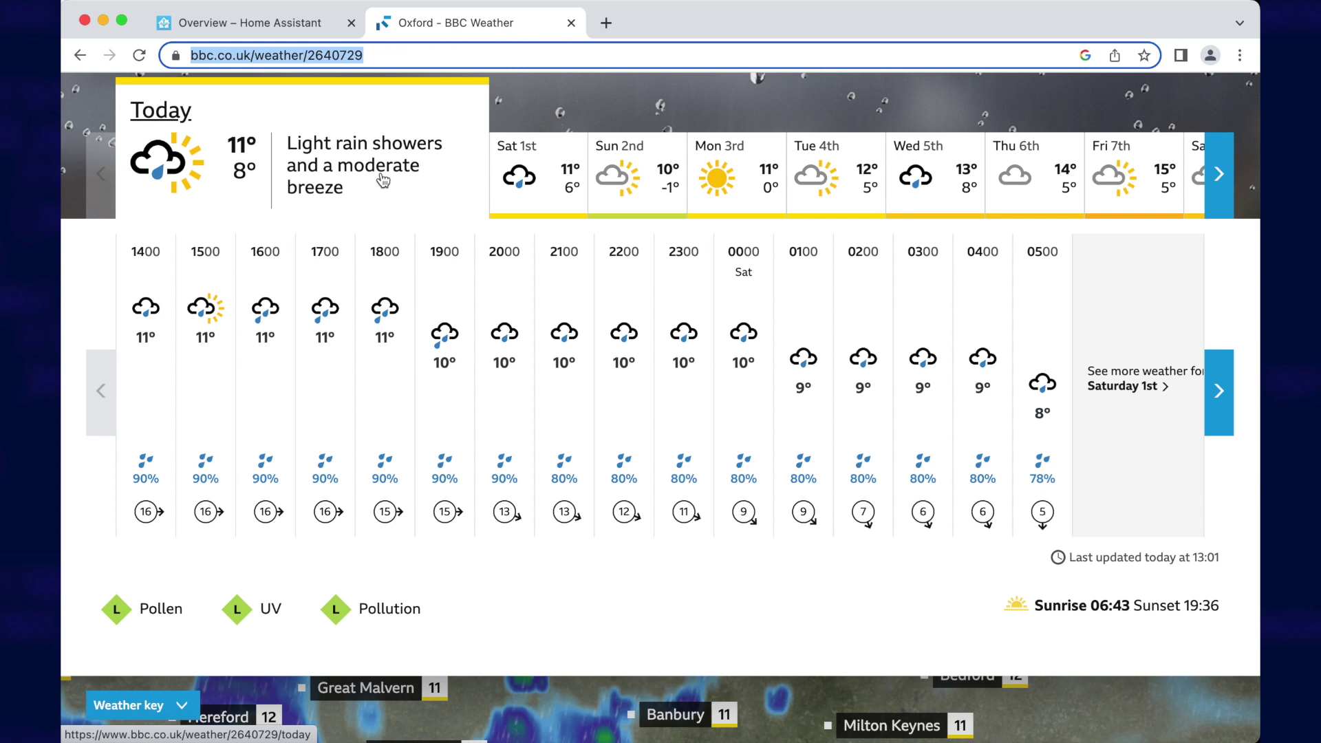
Switch to Home Assistant, find the File editor add-on in the add-on store by searching for "file", and install it.
key(ctrl+shift+Tab)
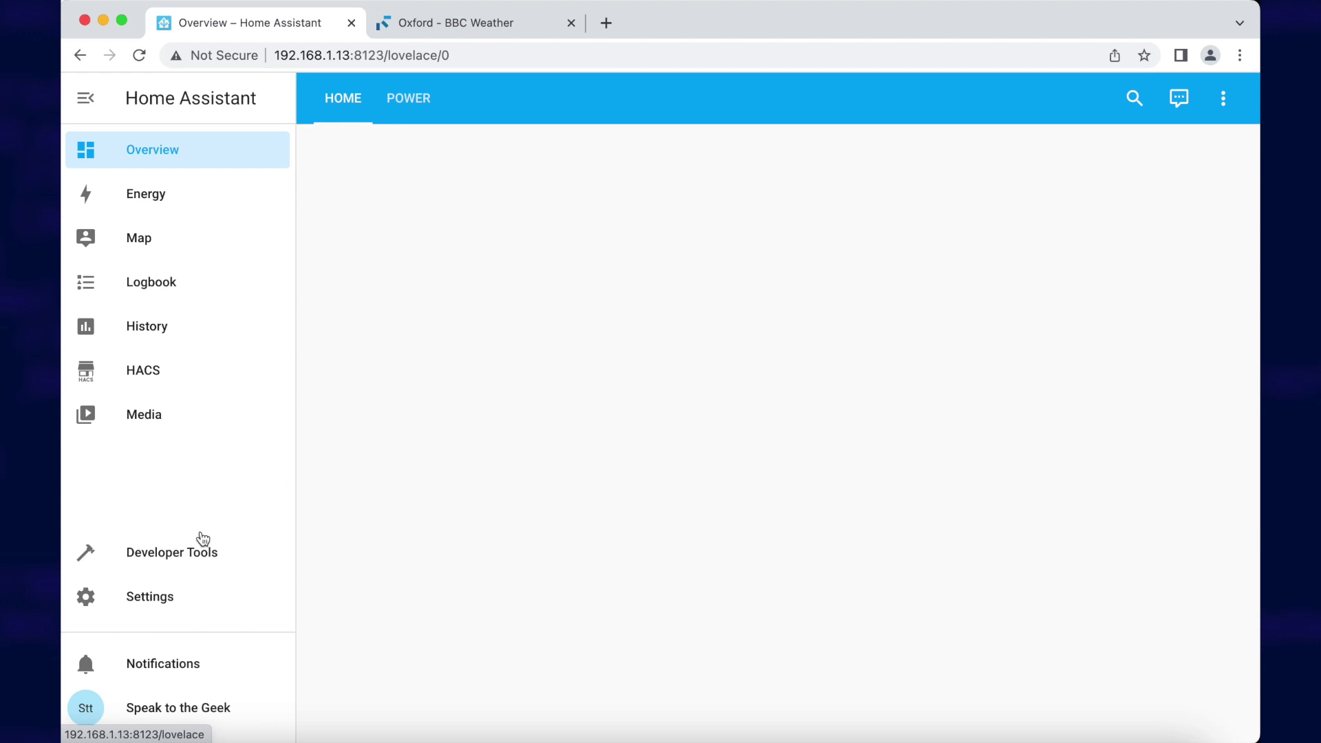
click(162, 595)
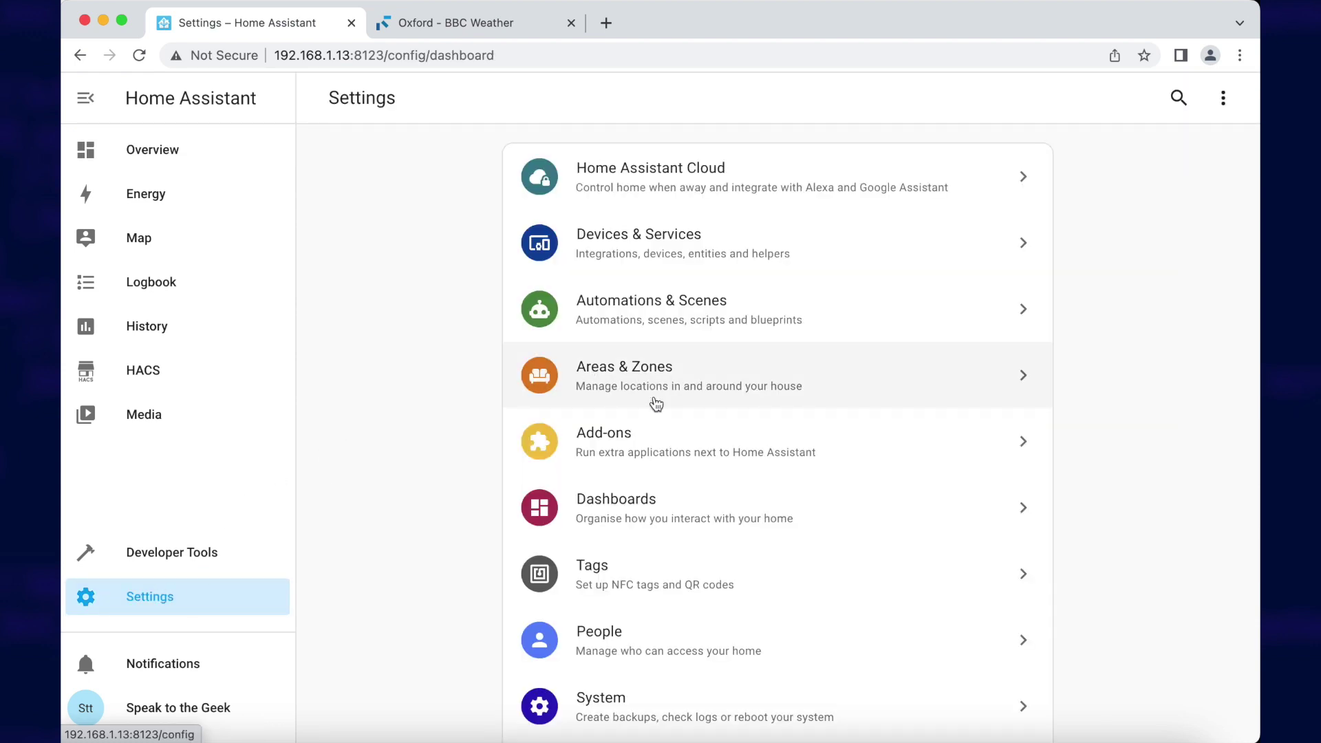
click(636, 463)
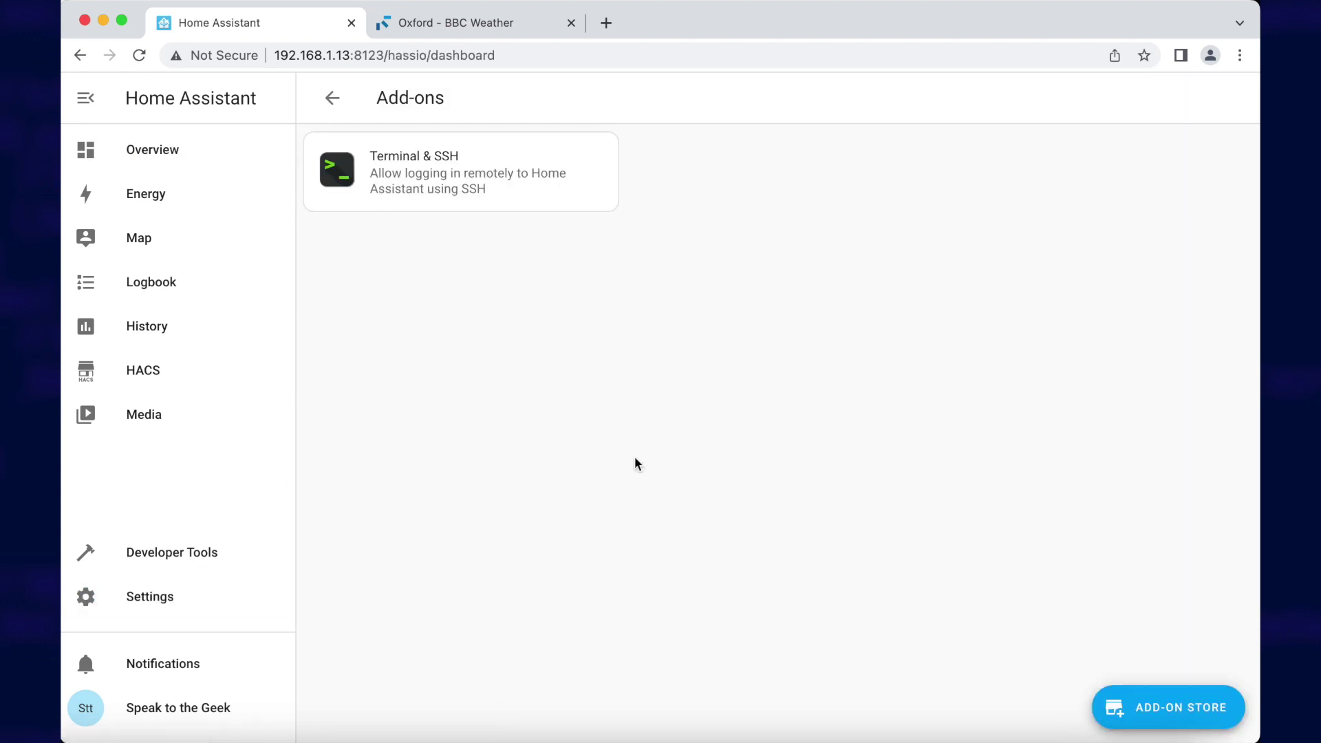
click(1189, 704)
click(411, 151)
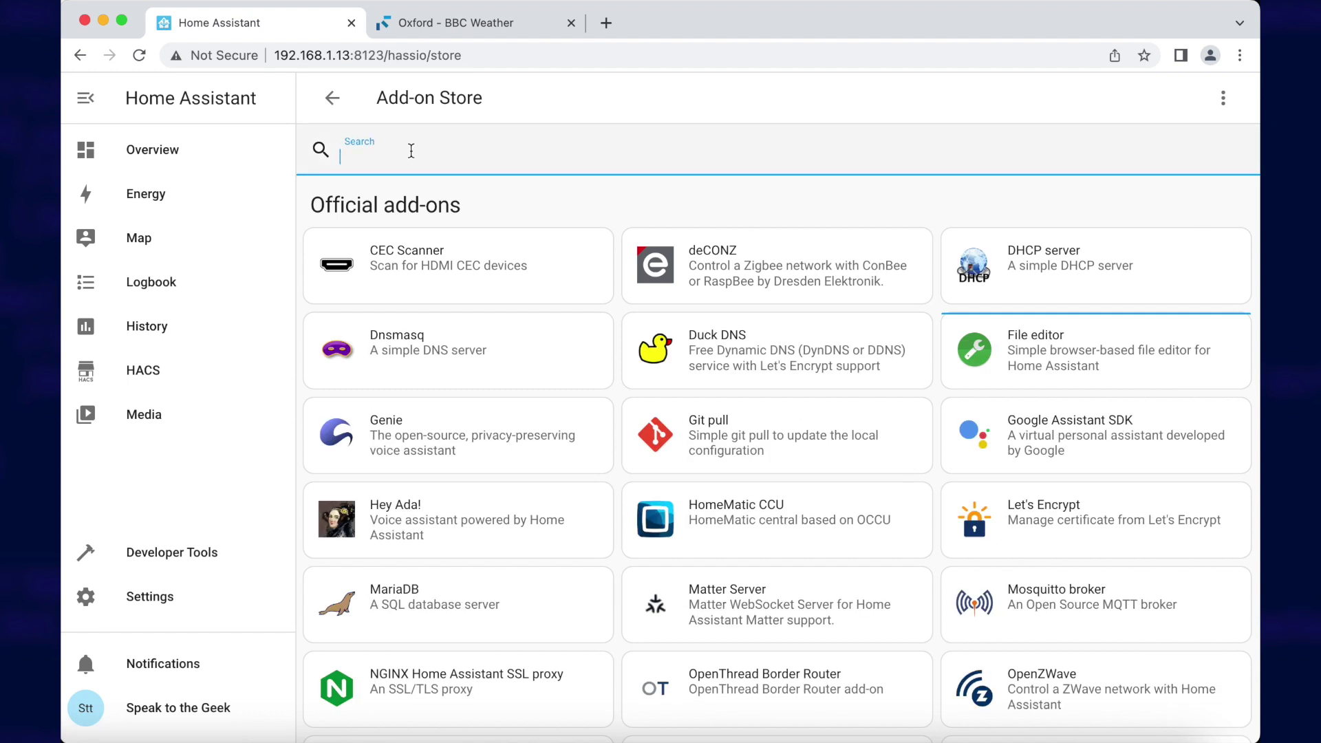
text(file)
click(387, 278)
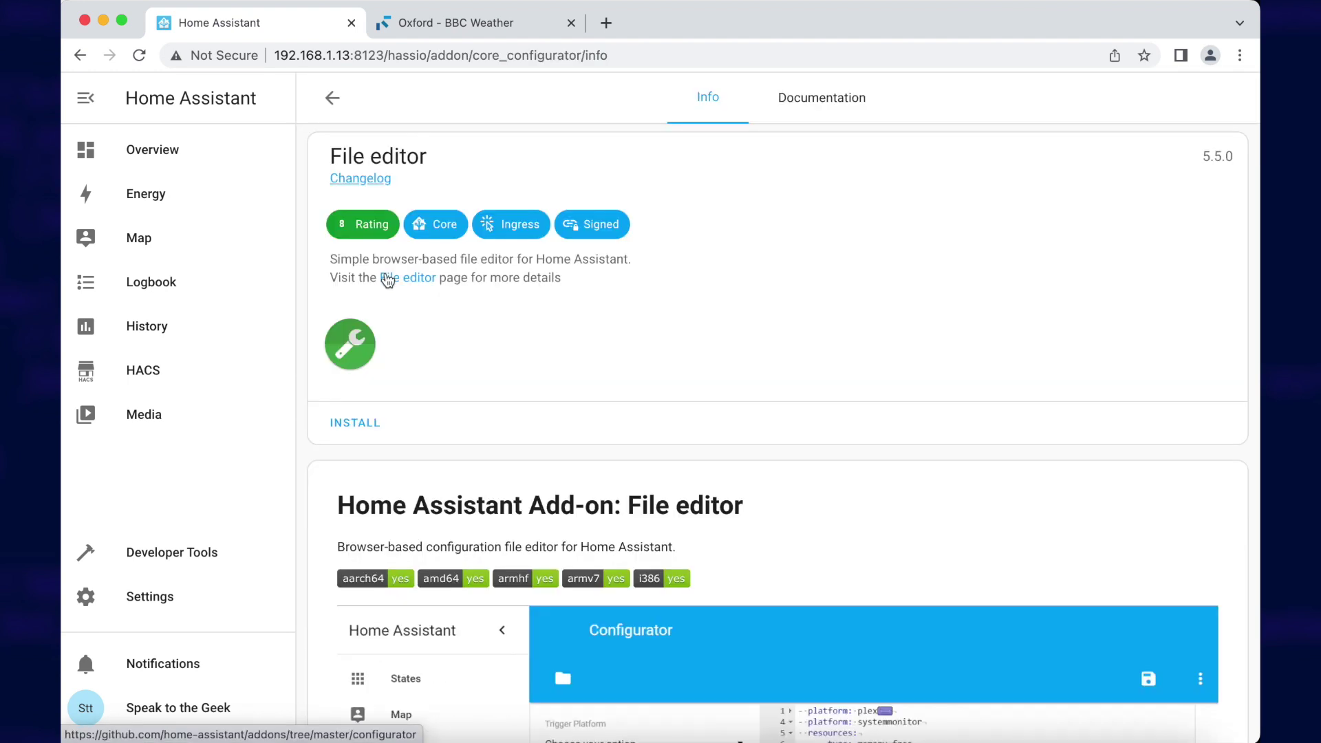
click(370, 425)
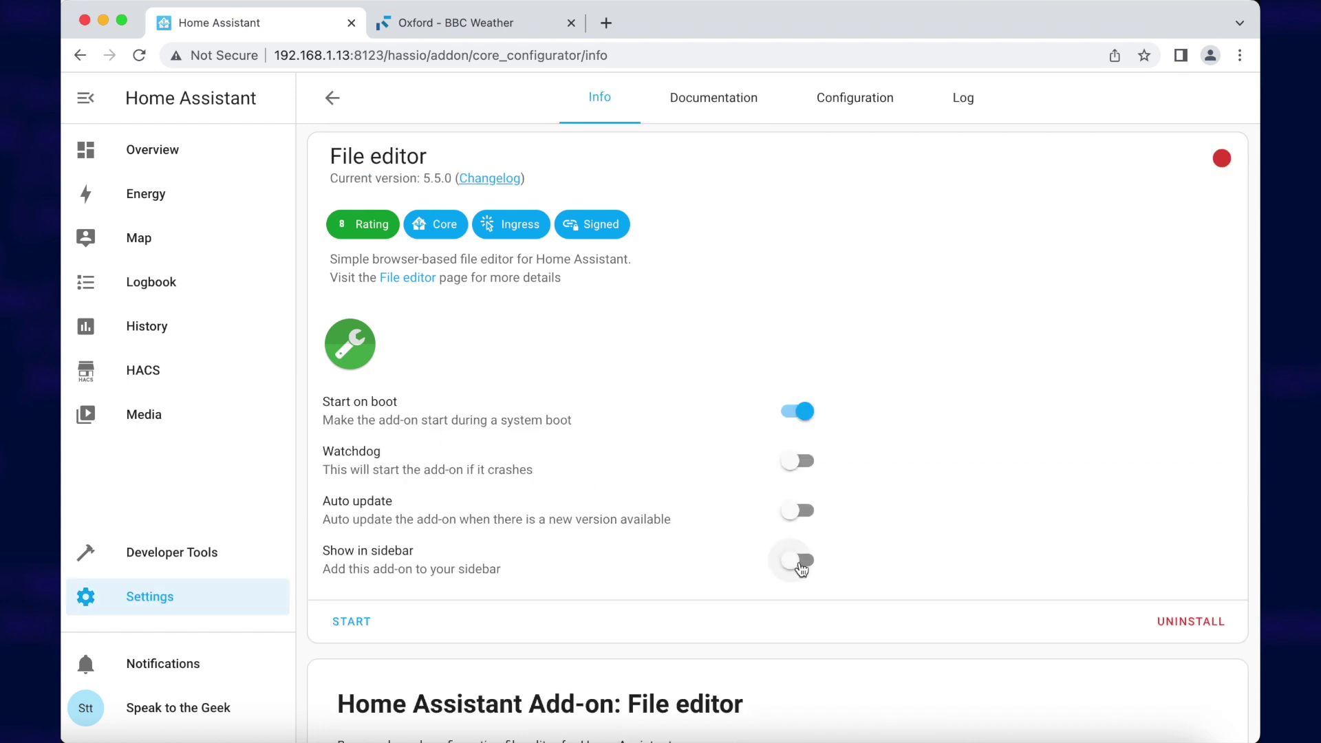
Make the File editor add-on show in the sidebar and start it.
click(802, 562)
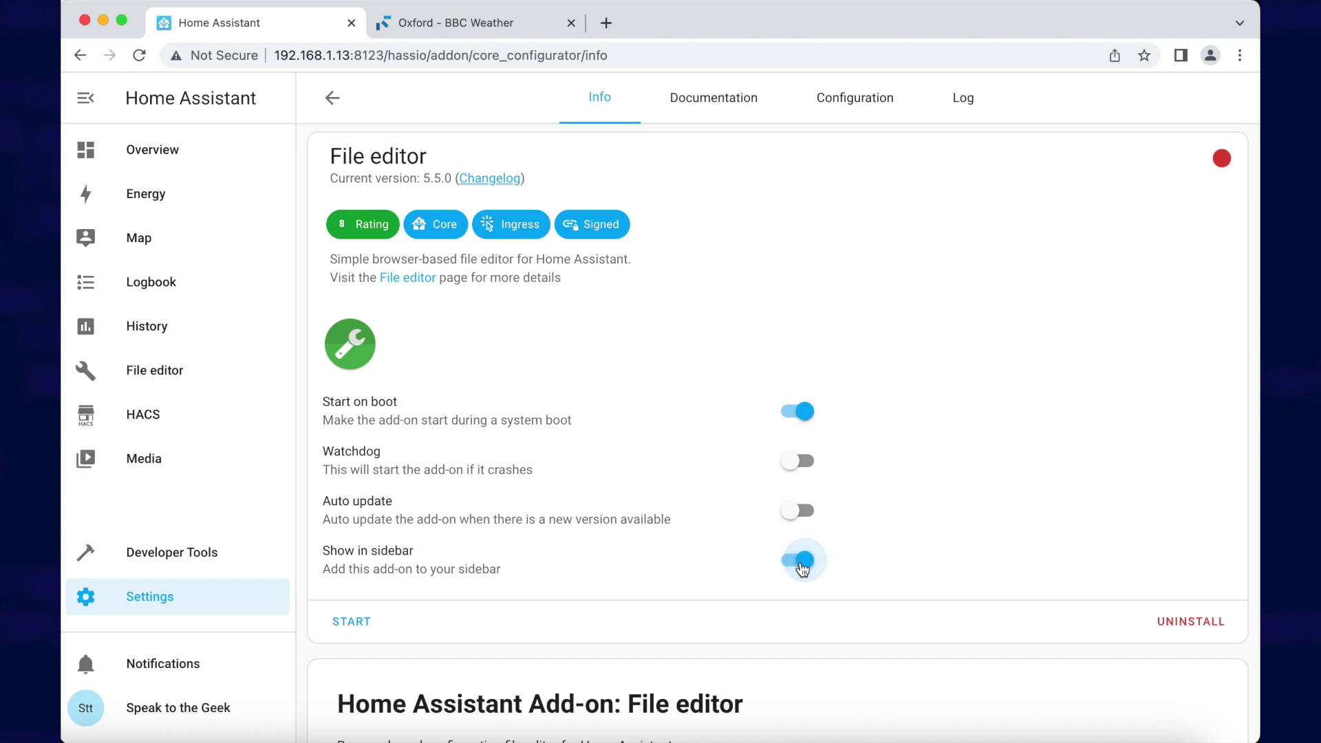
click(348, 623)
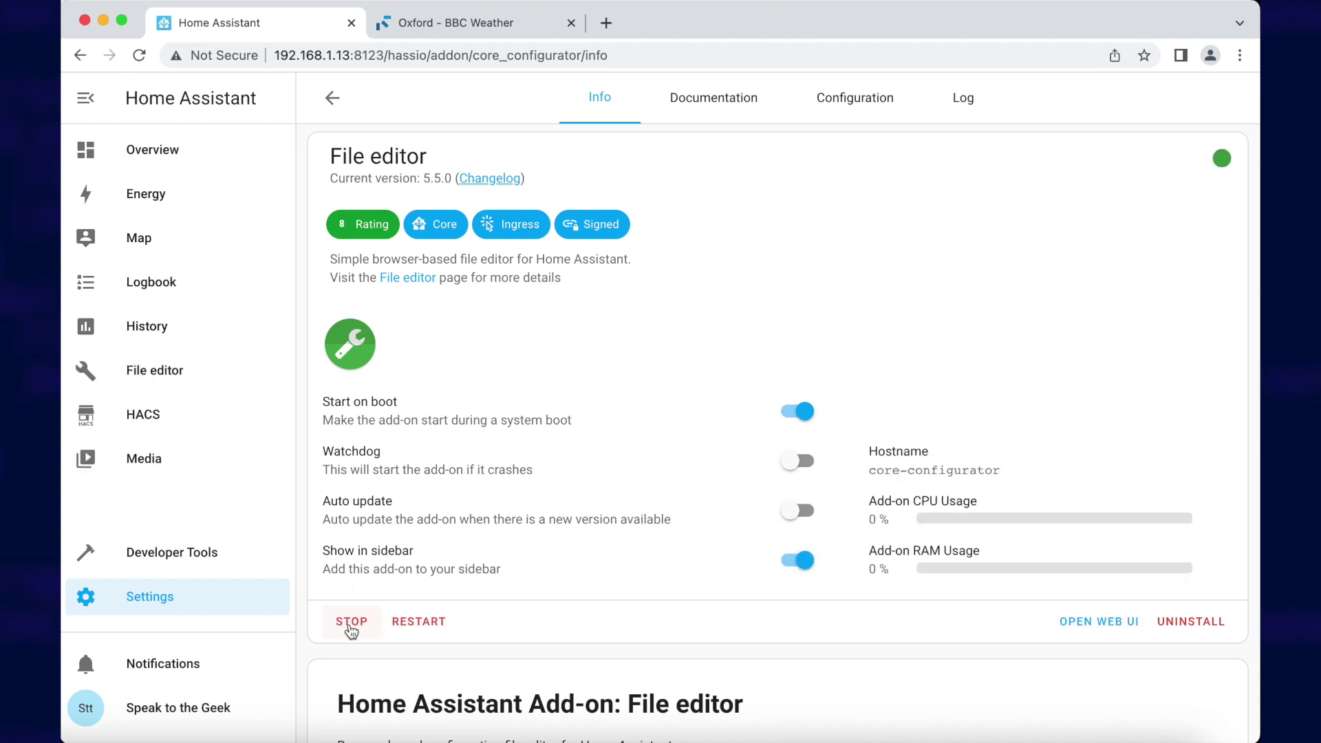
Open configuration.yaml from the config folder in the File editor.
click(157, 377)
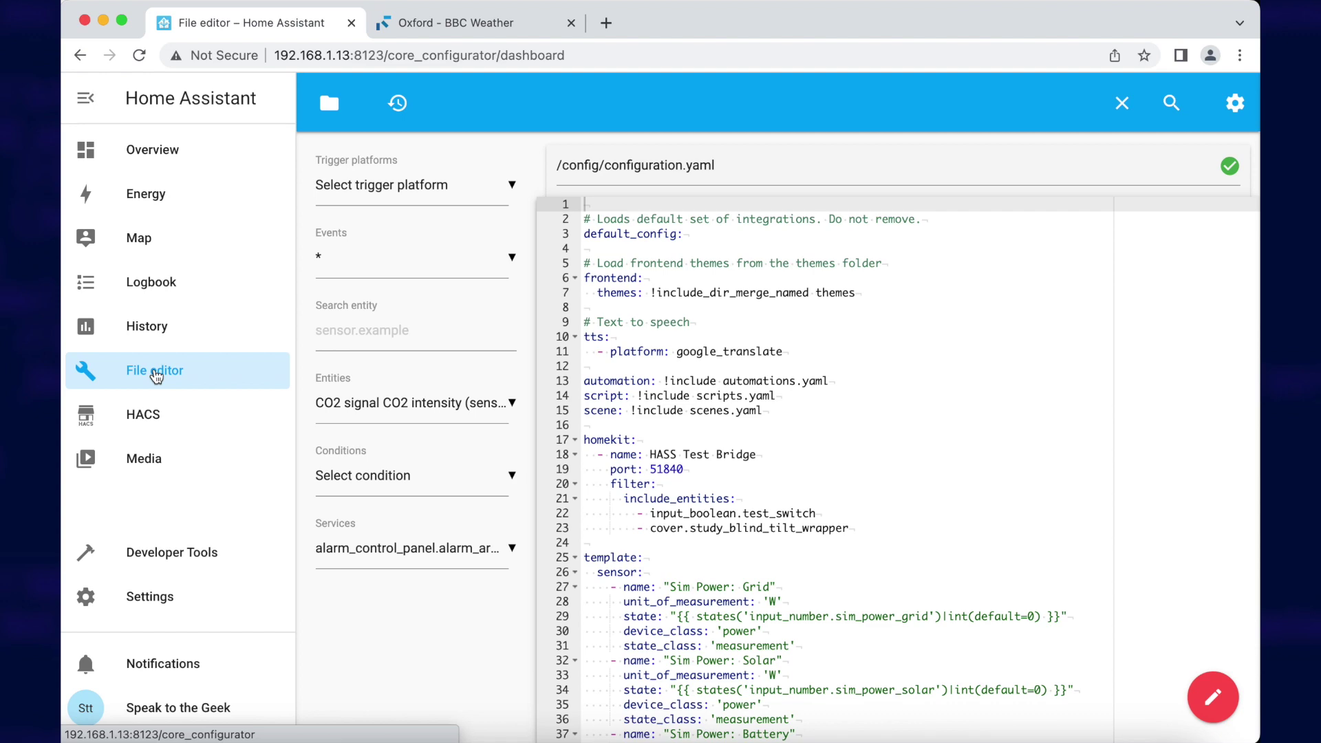
triple_click(678, 165)
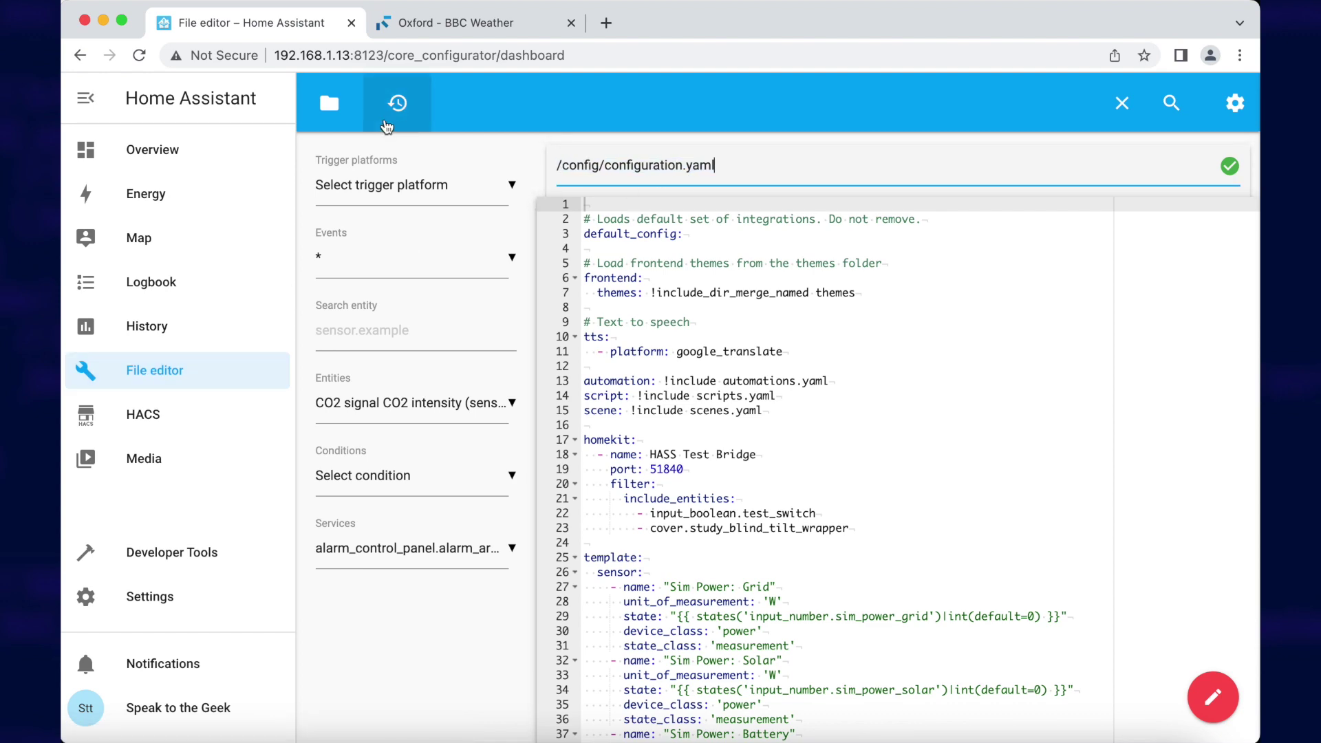
click(329, 103)
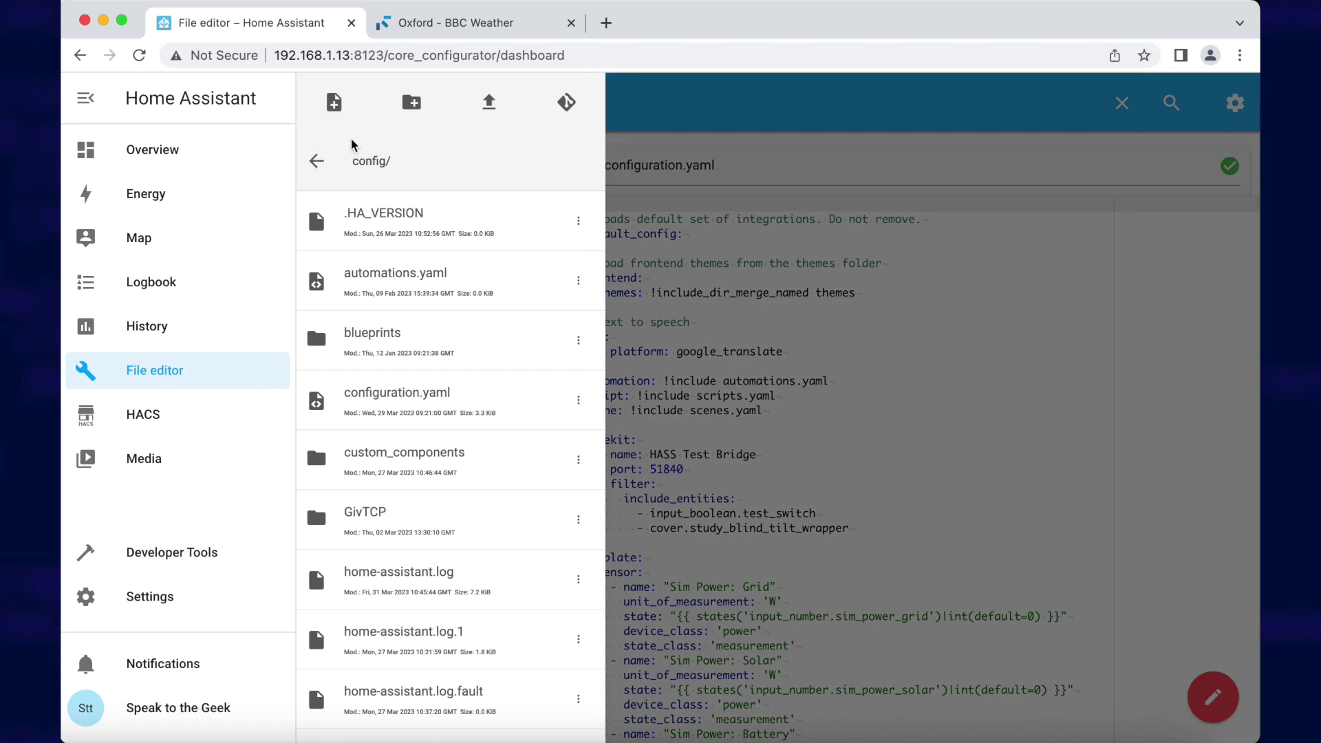
click(406, 408)
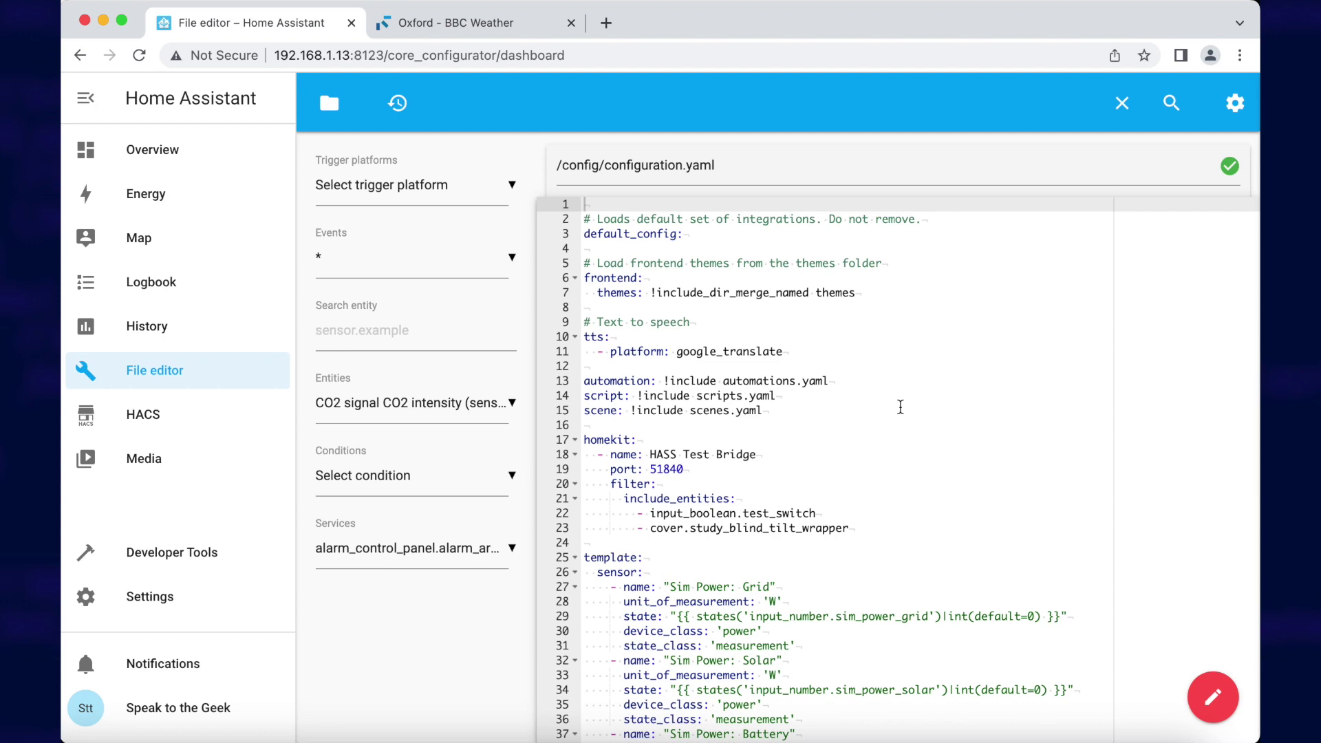
scroll(899, 407, down, 15)
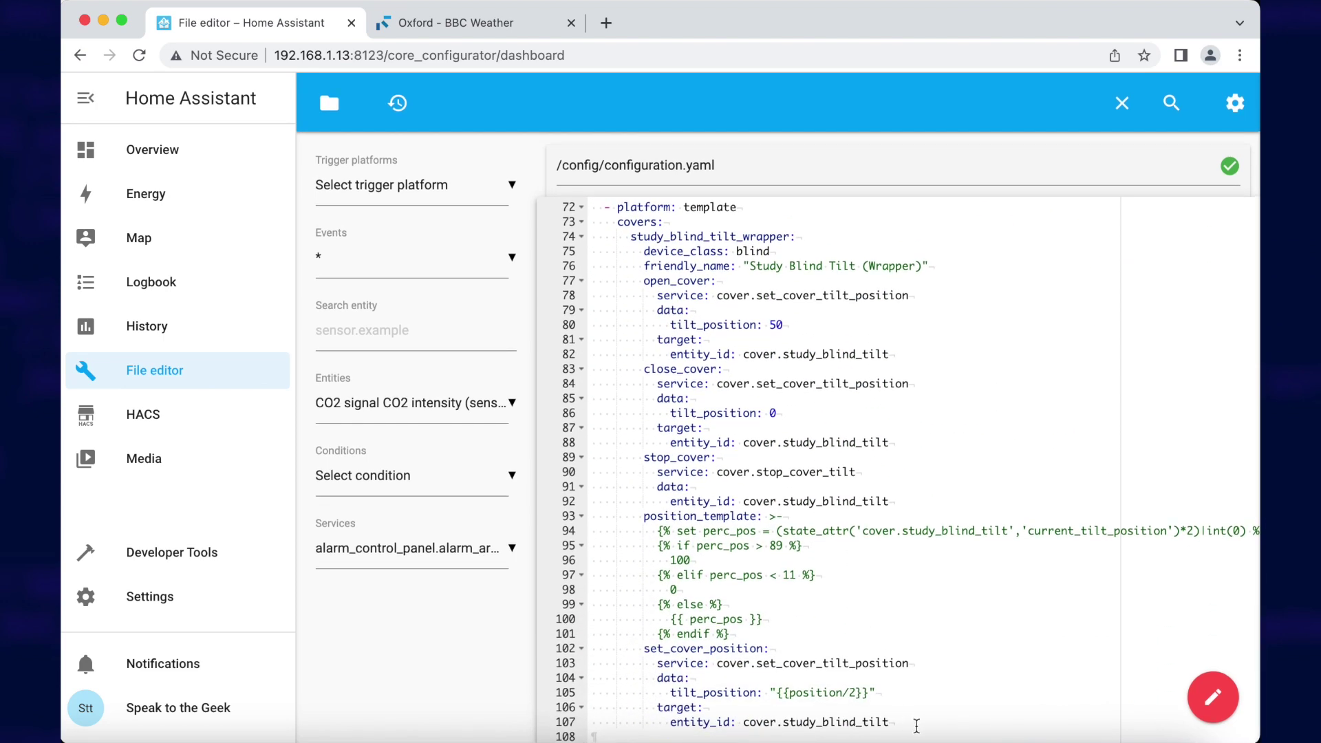
click(916, 722)
key(Return)
key(Return)
key(Return)
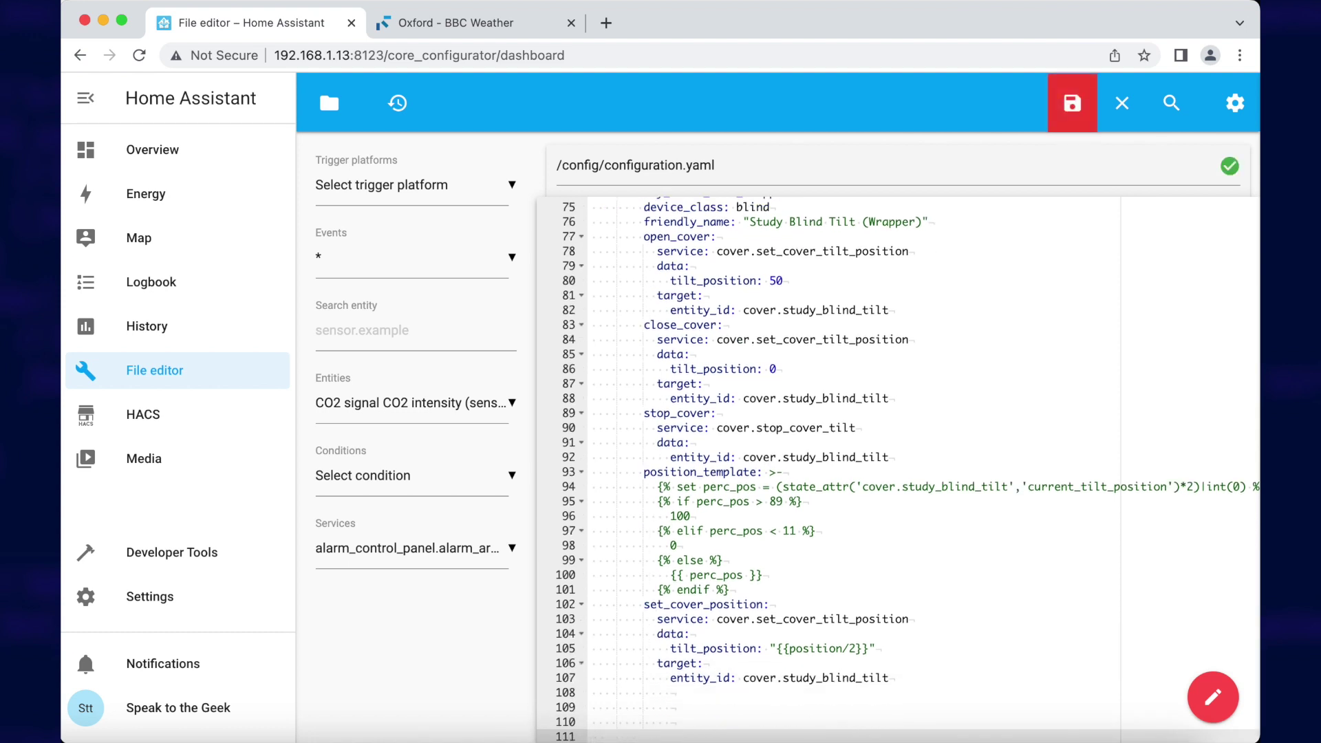
key(super+v)
drag(933, 459, 680, 458)
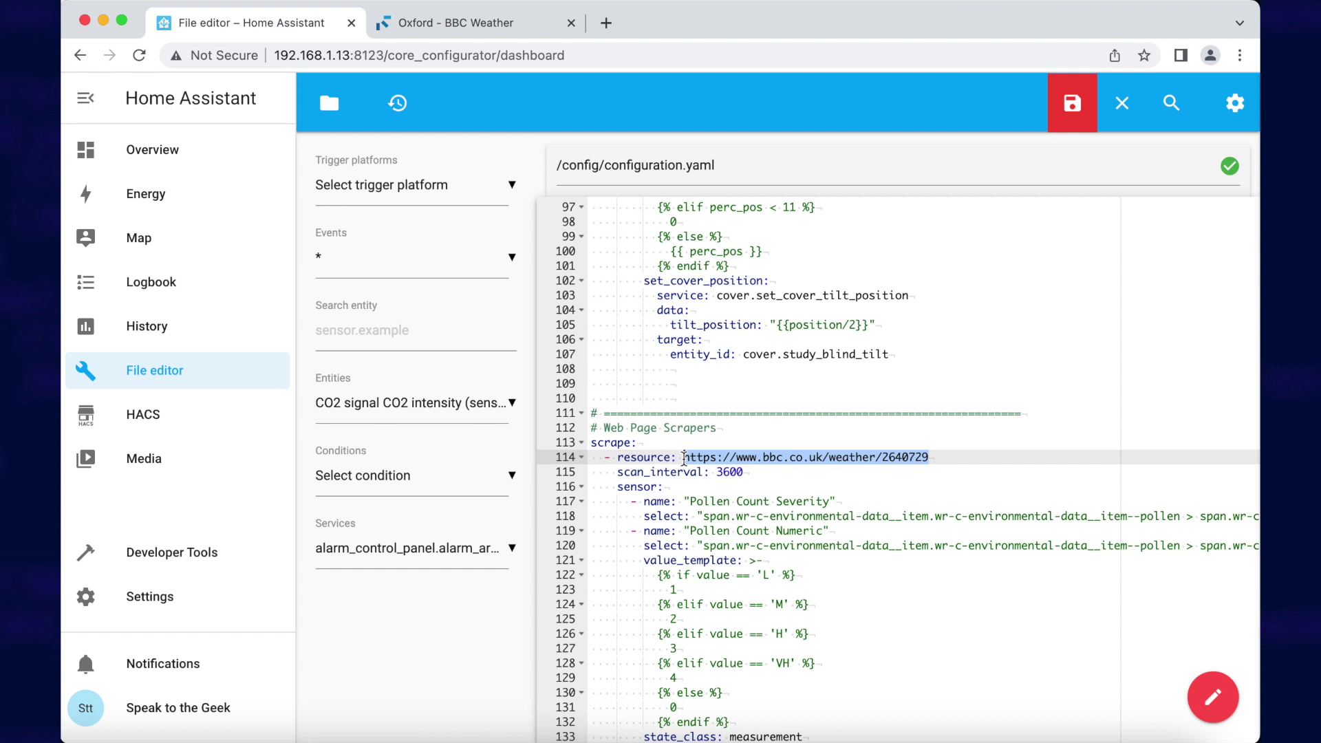
click(1061, 110)
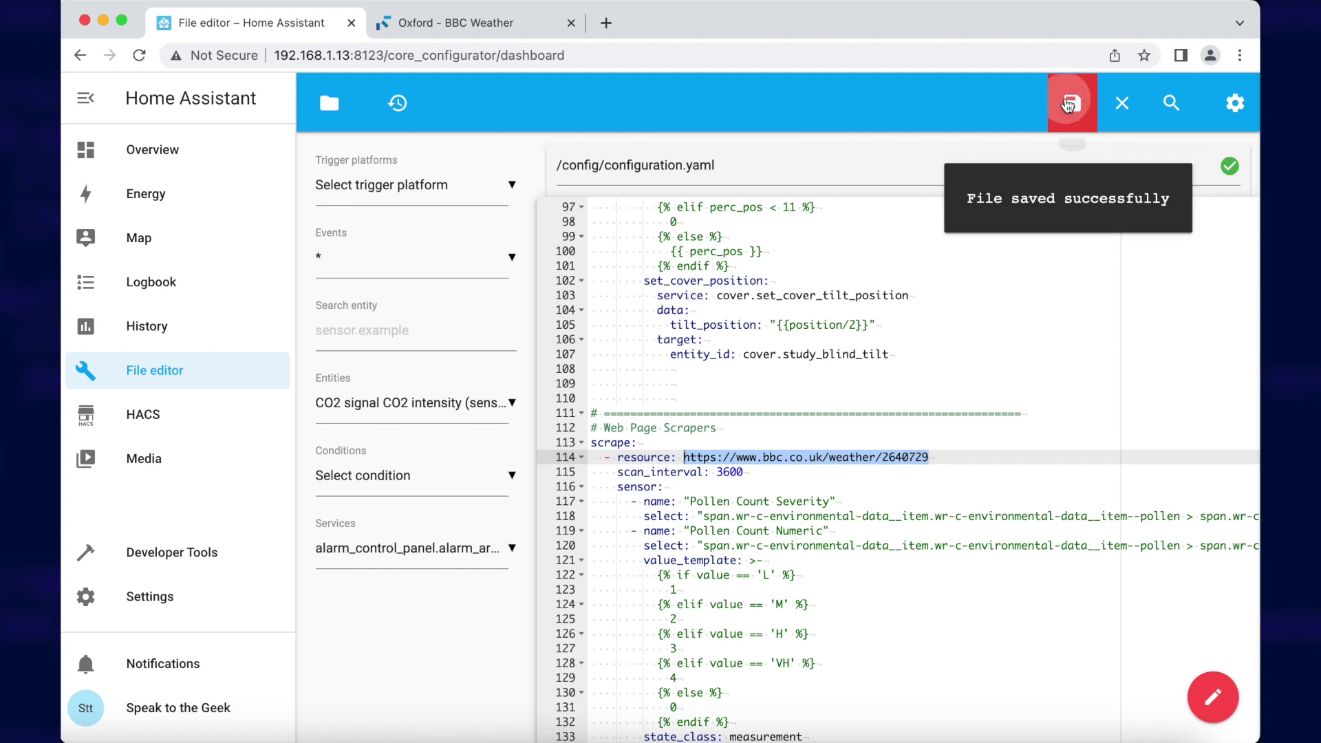
Check the YAML configuration and perform a full restart of Home Assistant.
click(185, 563)
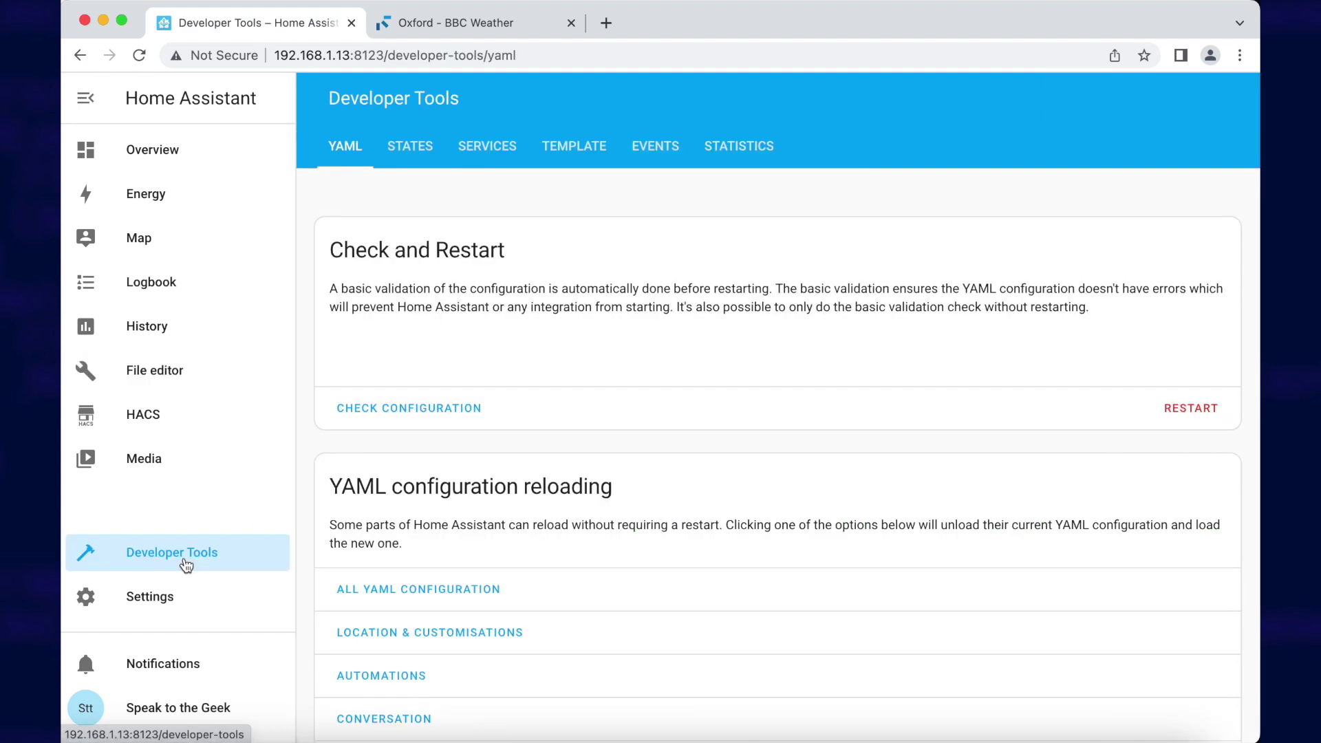
click(433, 401)
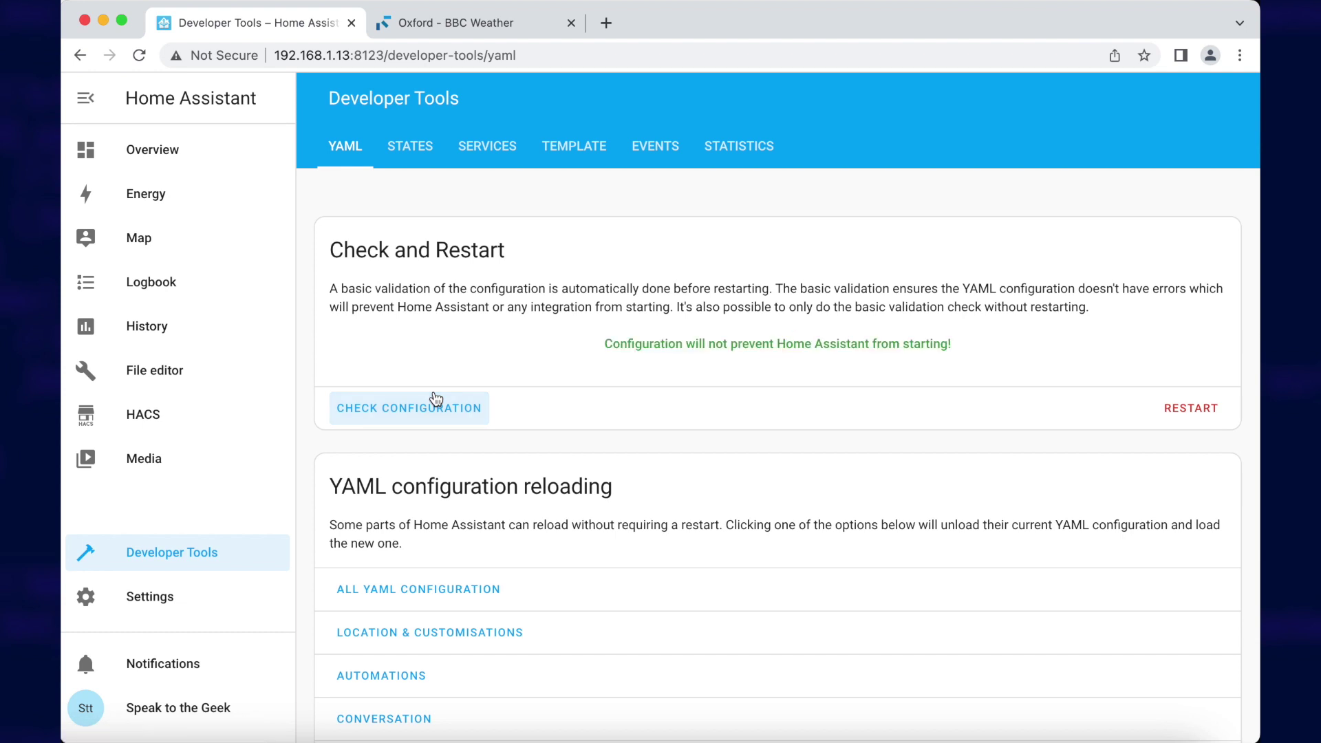
click(1195, 410)
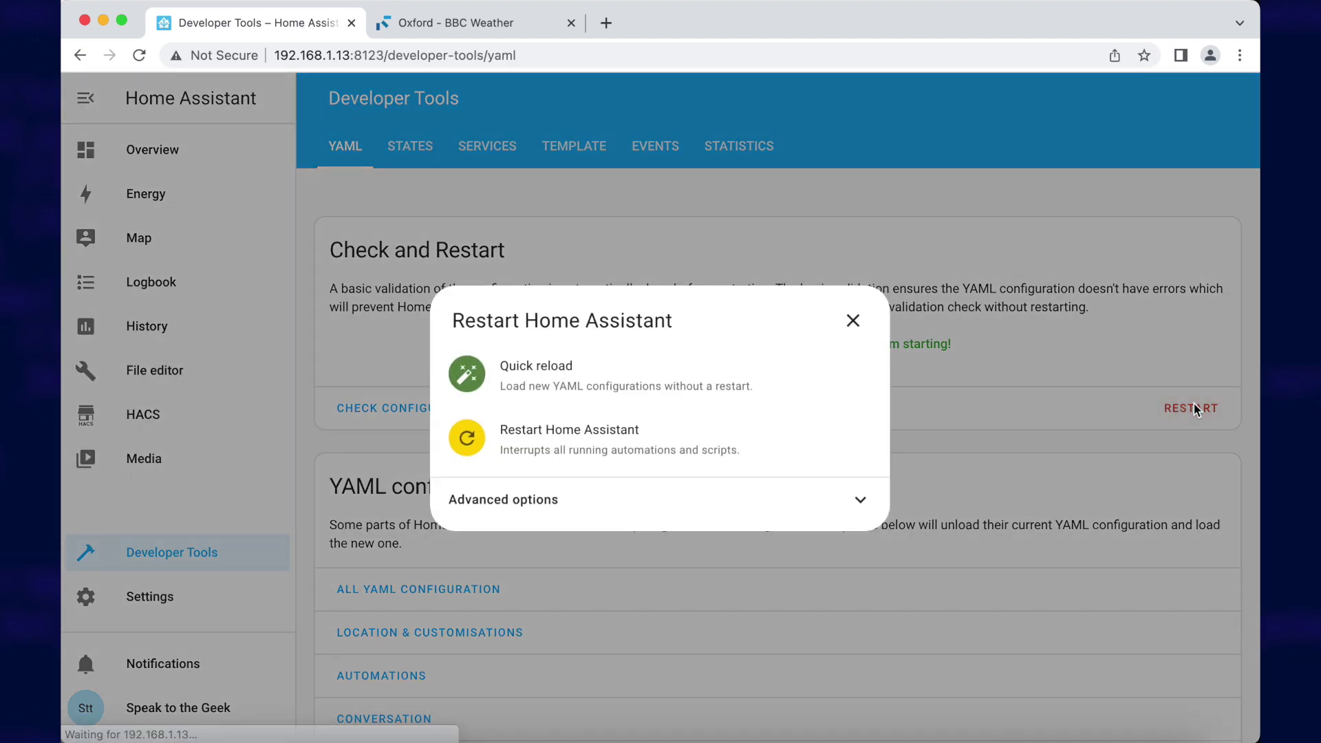
click(616, 426)
click(817, 456)
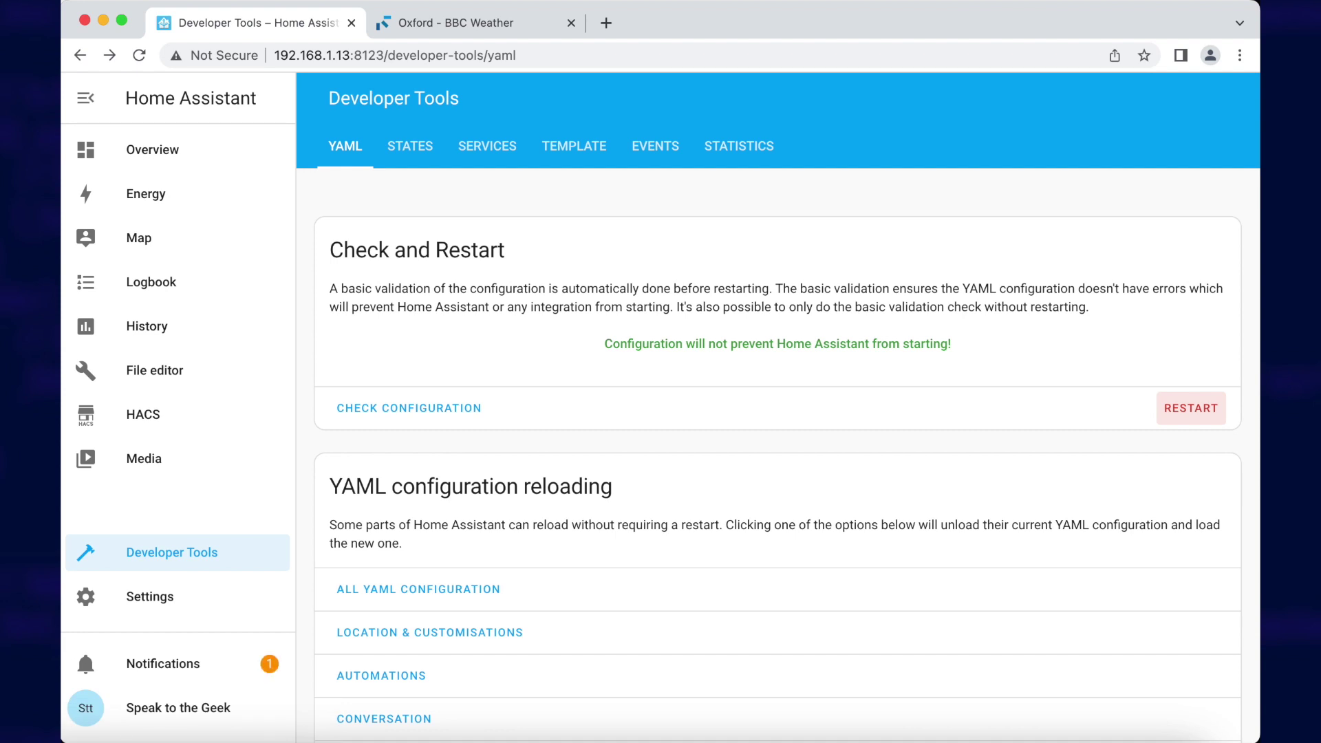
Search the list of Home Assistant entities for "pollen".
click(124, 611)
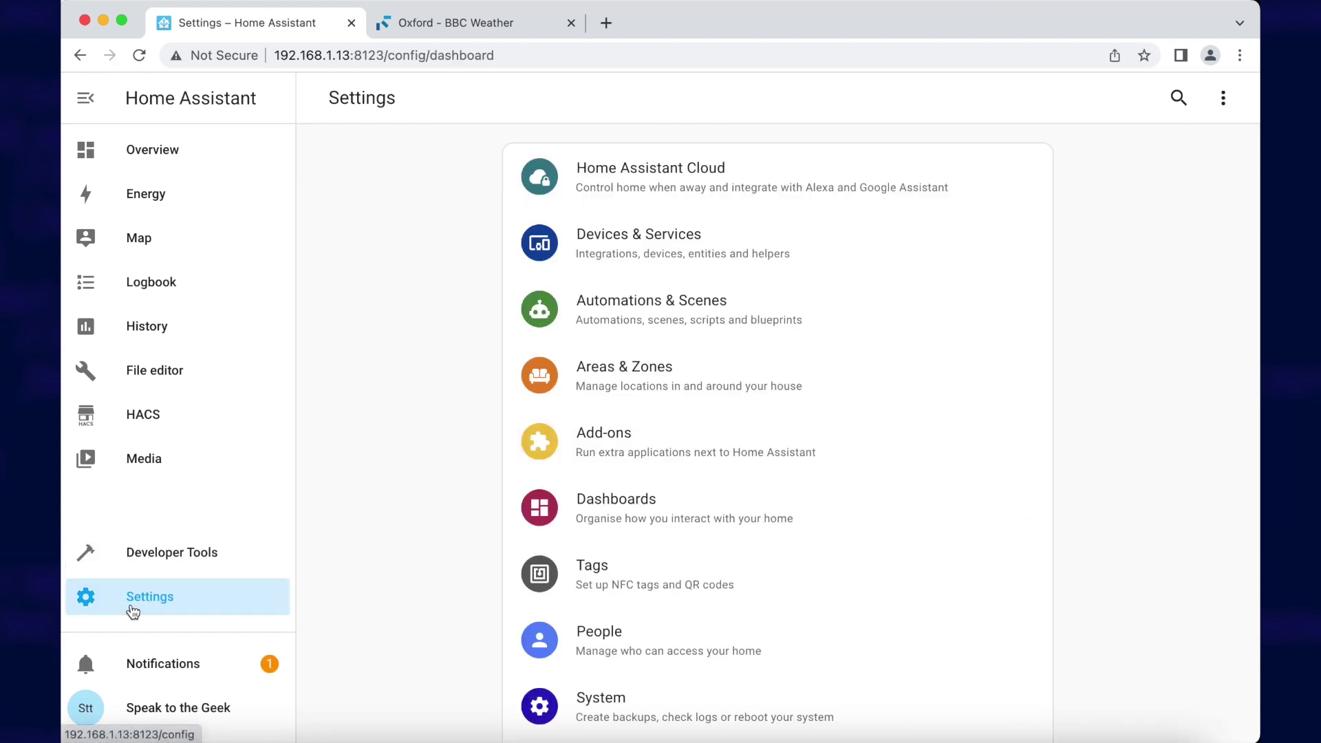
click(673, 249)
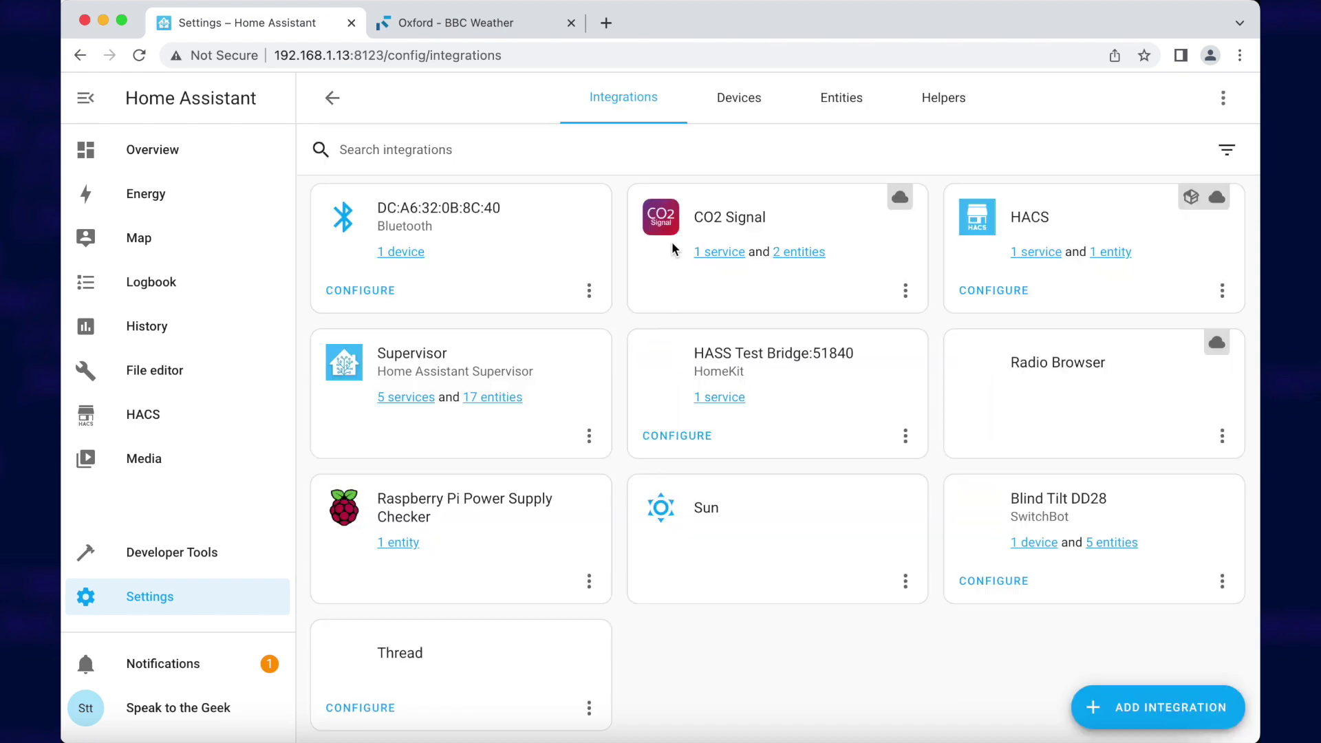
click(856, 99)
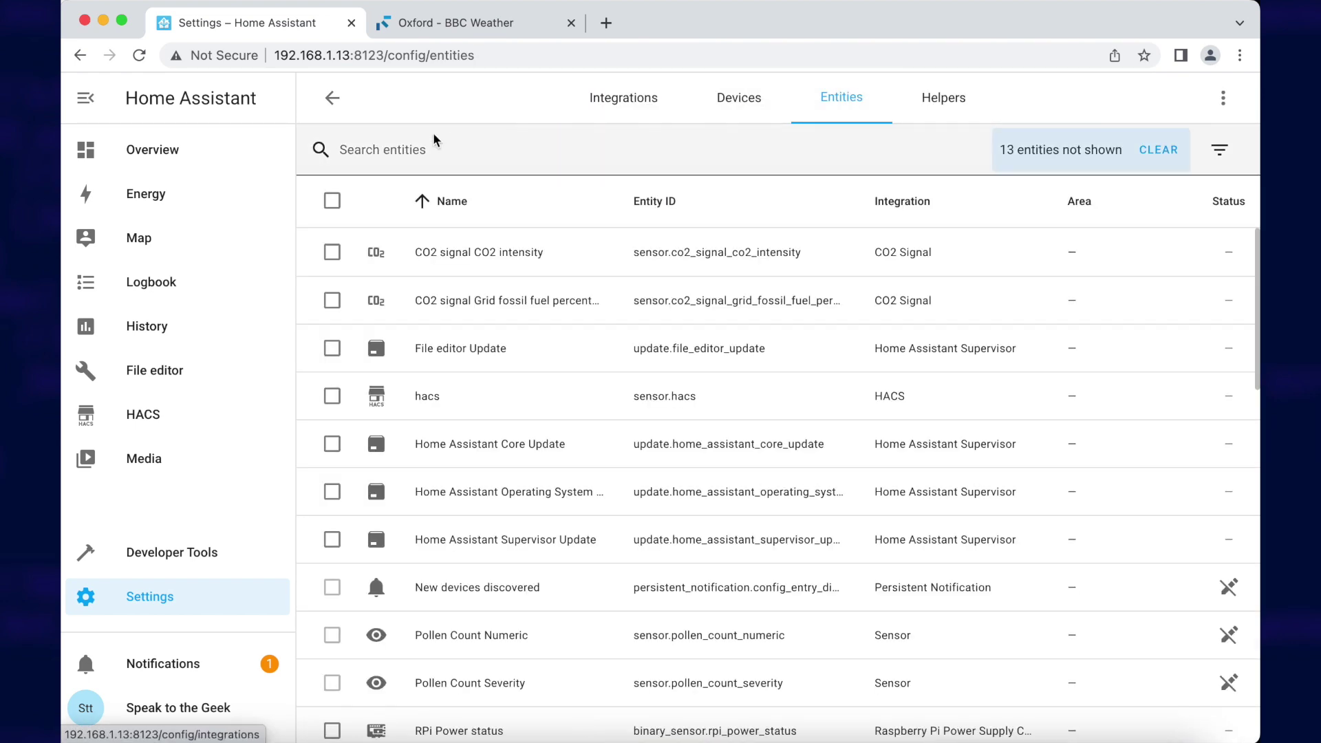
click(423, 143)
text(pollen)
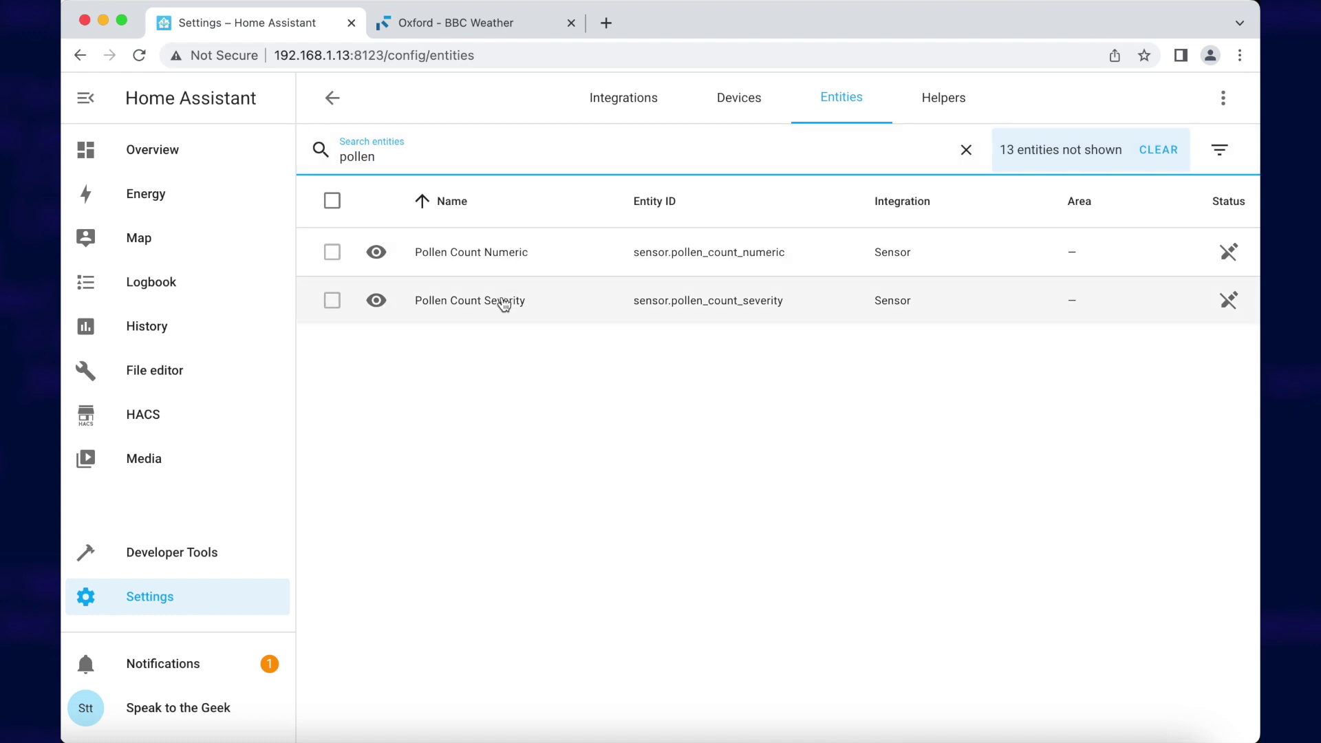
Inspect the current values of the Pollen Count Severity and Pollen Count Numeric sensors.
click(501, 301)
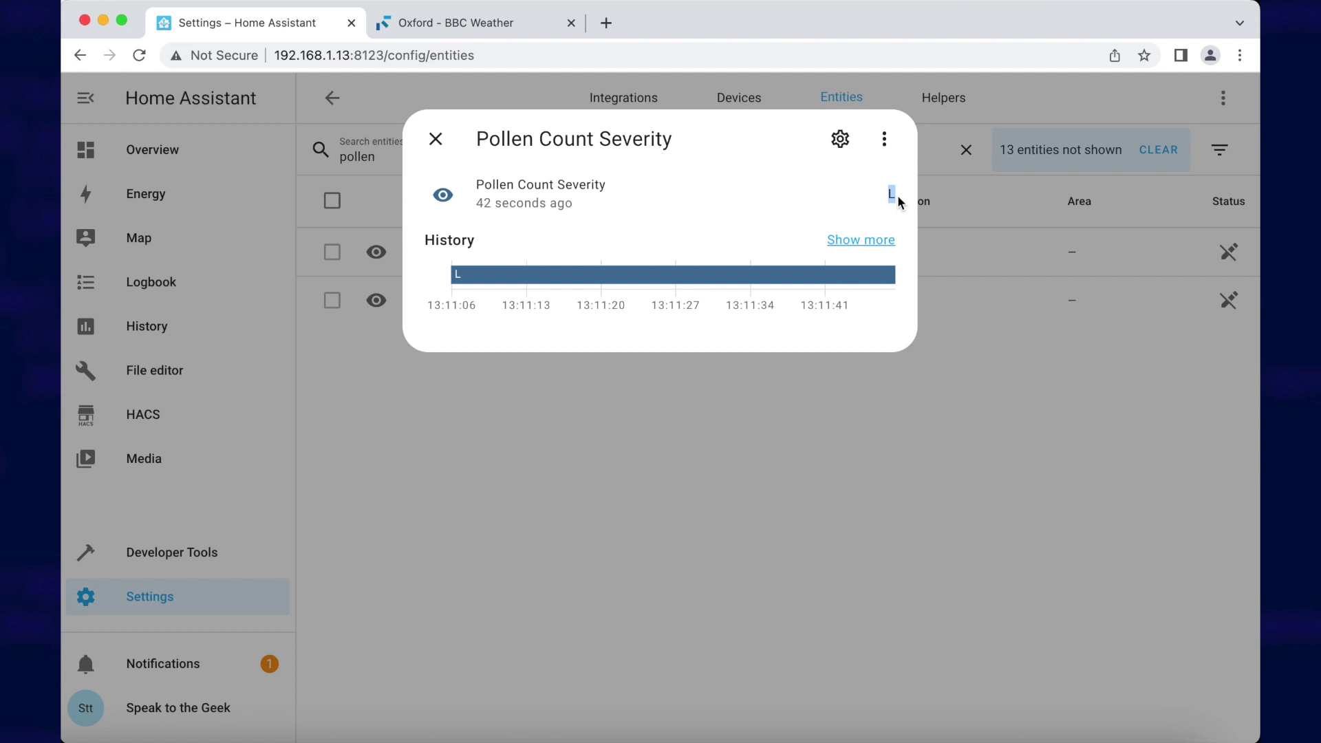
click(744, 402)
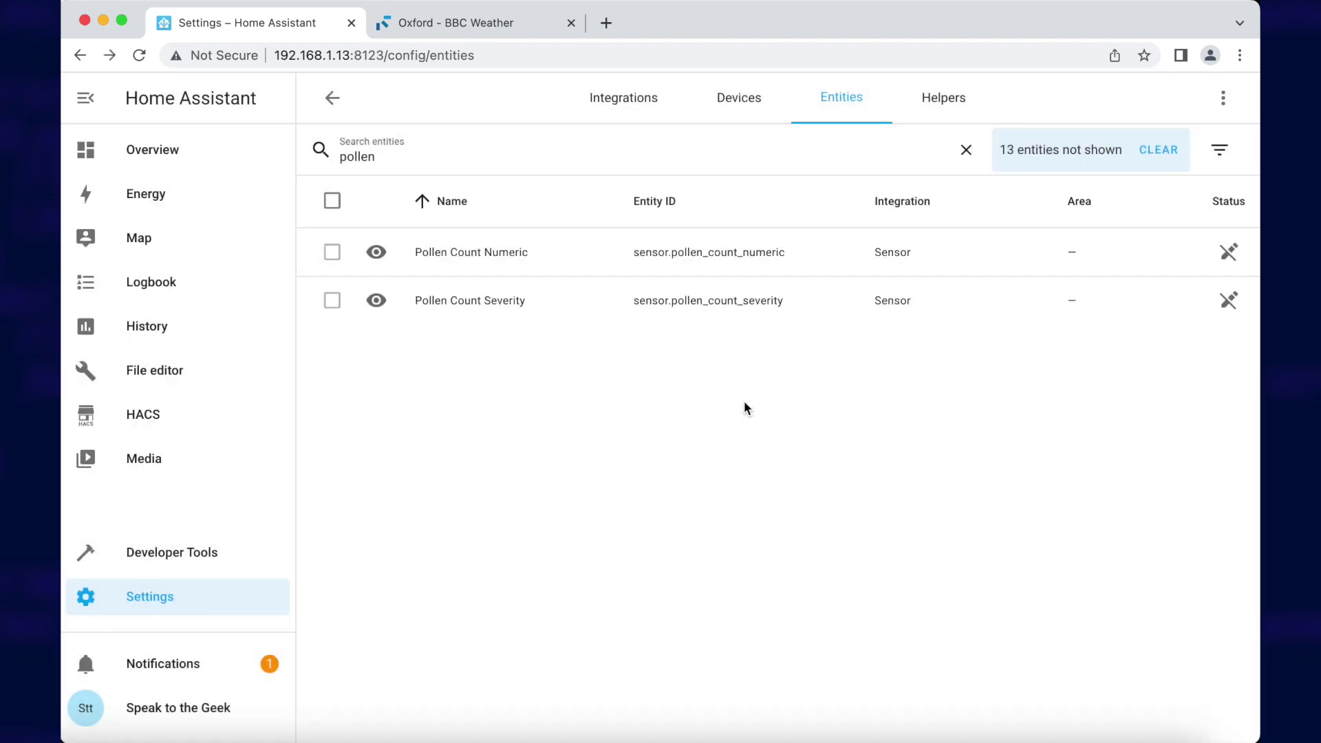
click(704, 255)
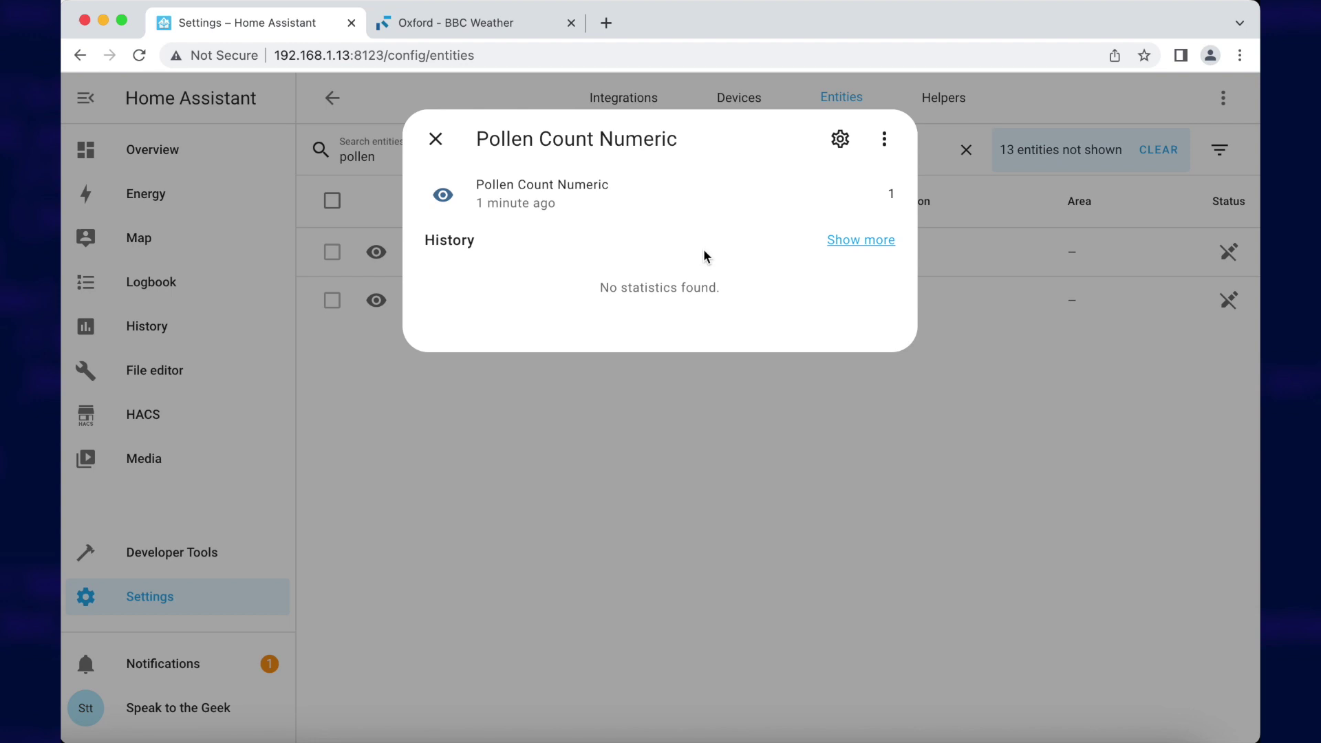
double_click(890, 193)
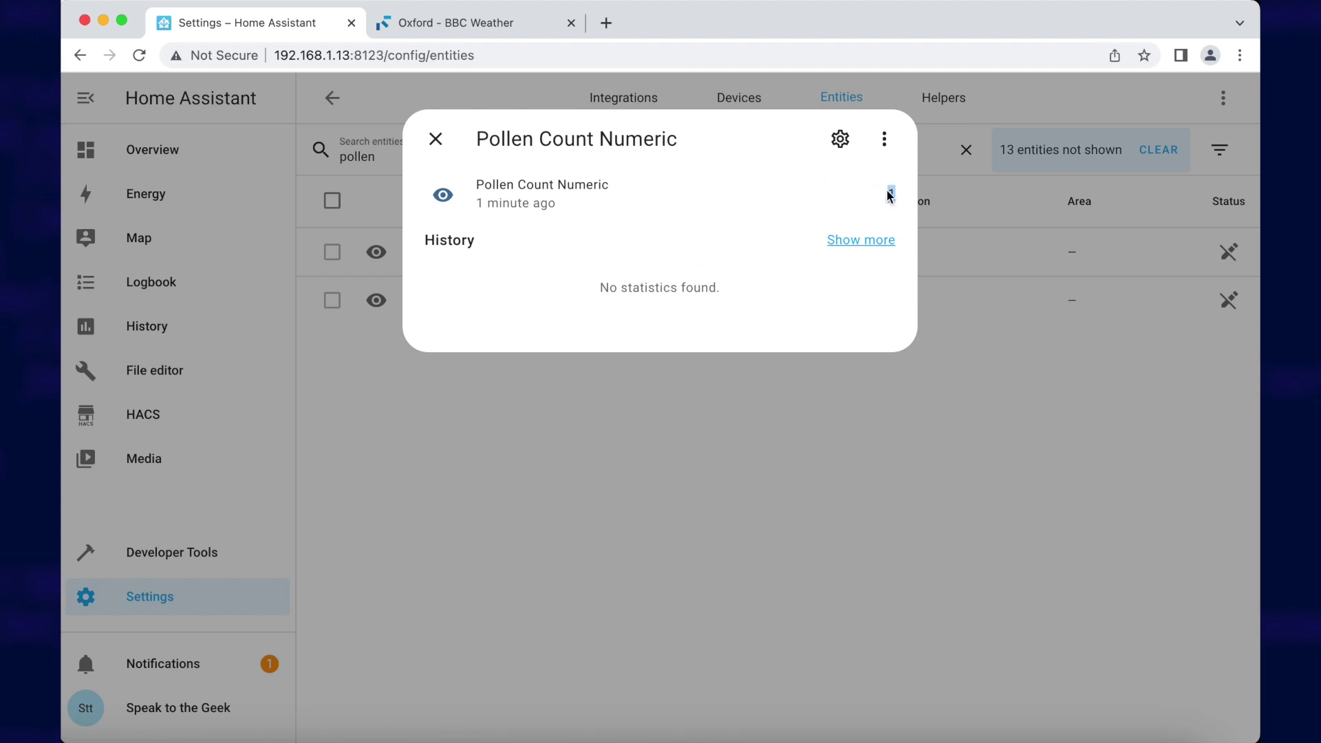
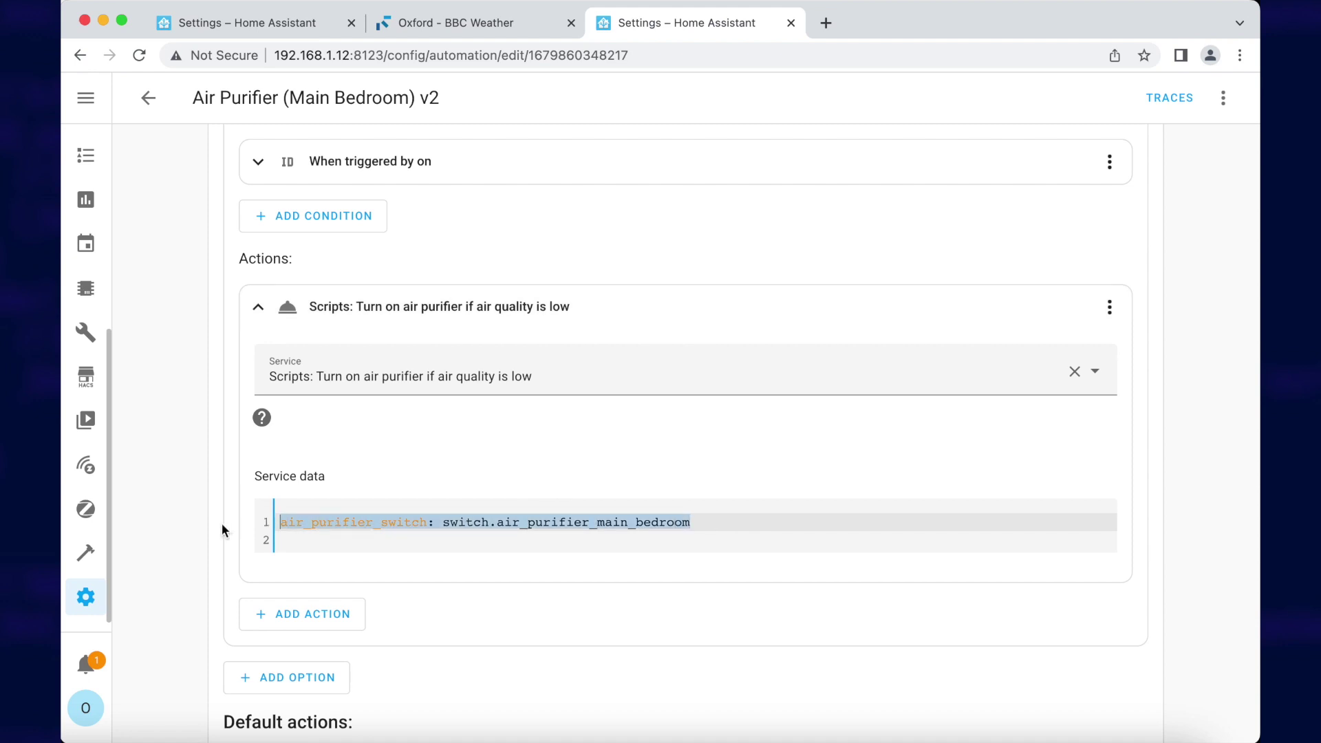
Expand the default action that turns off Air Purifier Main Bedroom in the Air Purifier (Main Bedroom) v2 automation.
scroll(222, 526, down, 3)
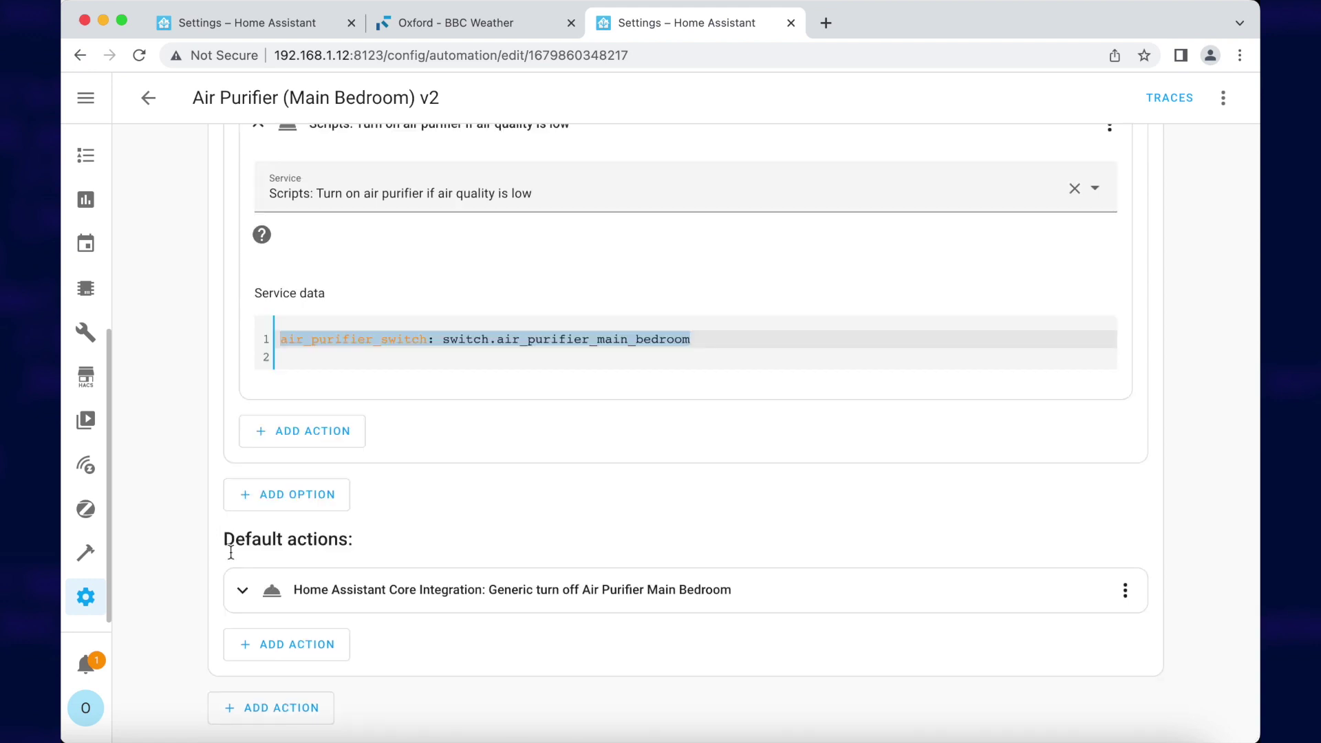
click(242, 592)
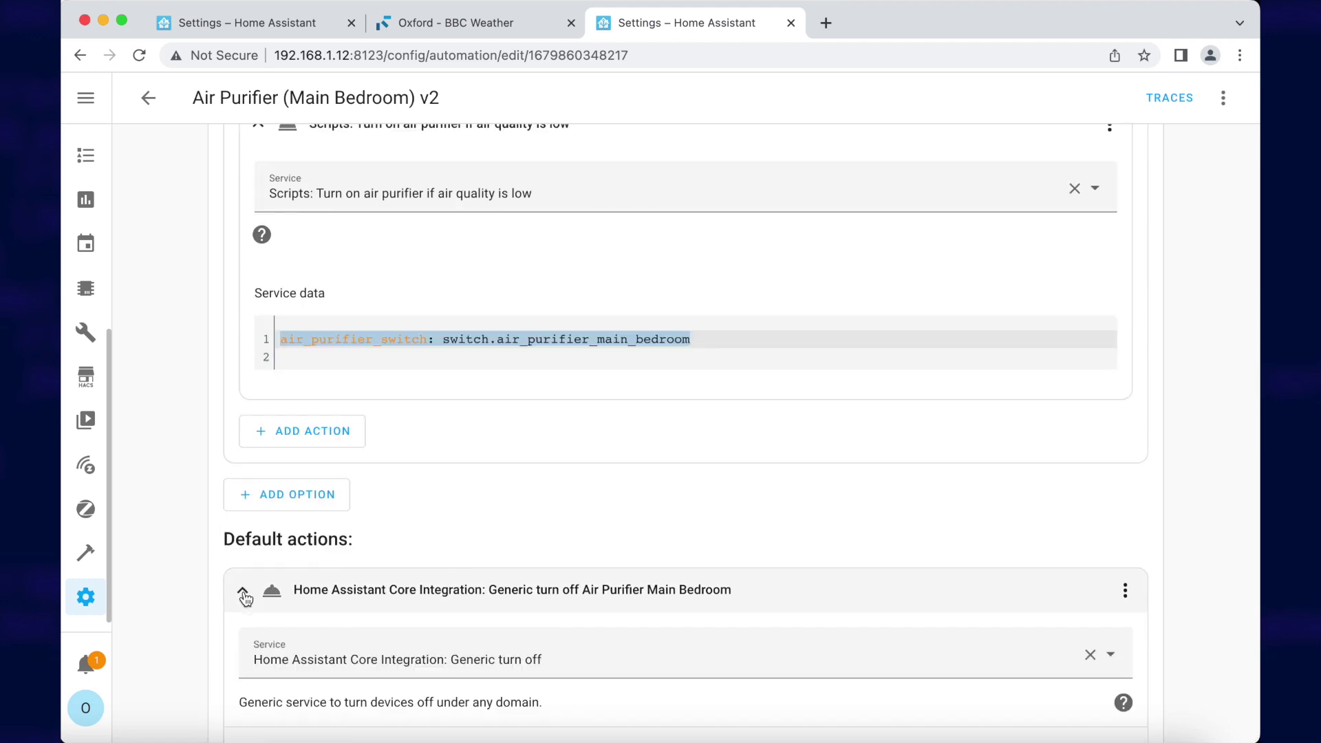
Open the "Turn on air purifier if air quality is low" script and display its configuration as YAML.
scroll(246, 601, down, 3)
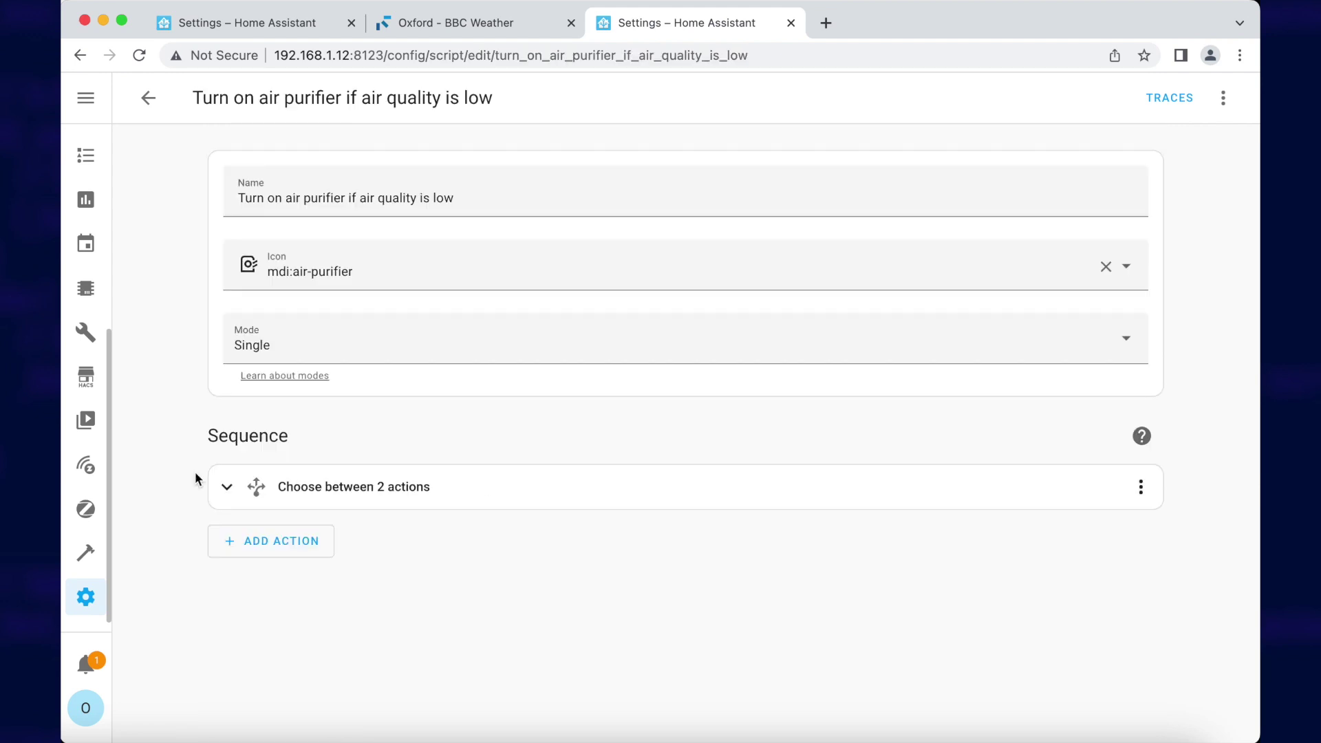
click(1223, 98)
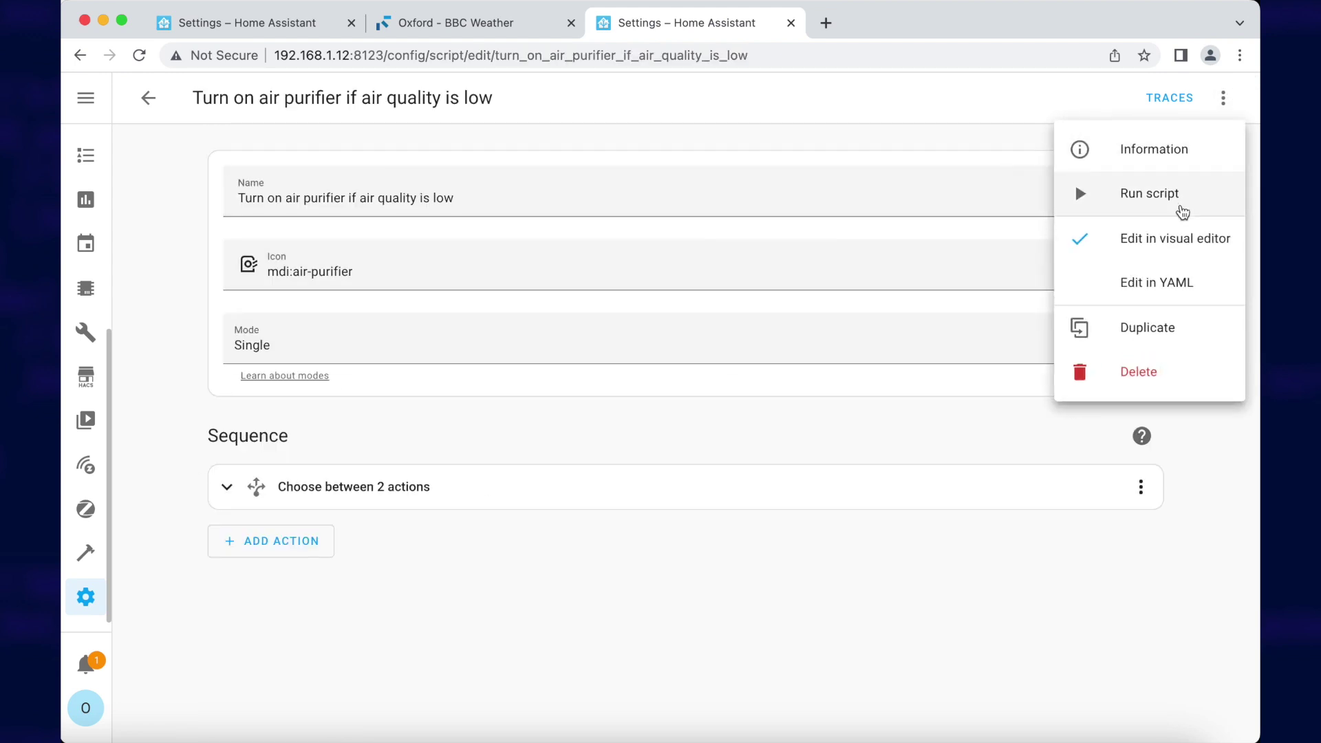
click(1171, 284)
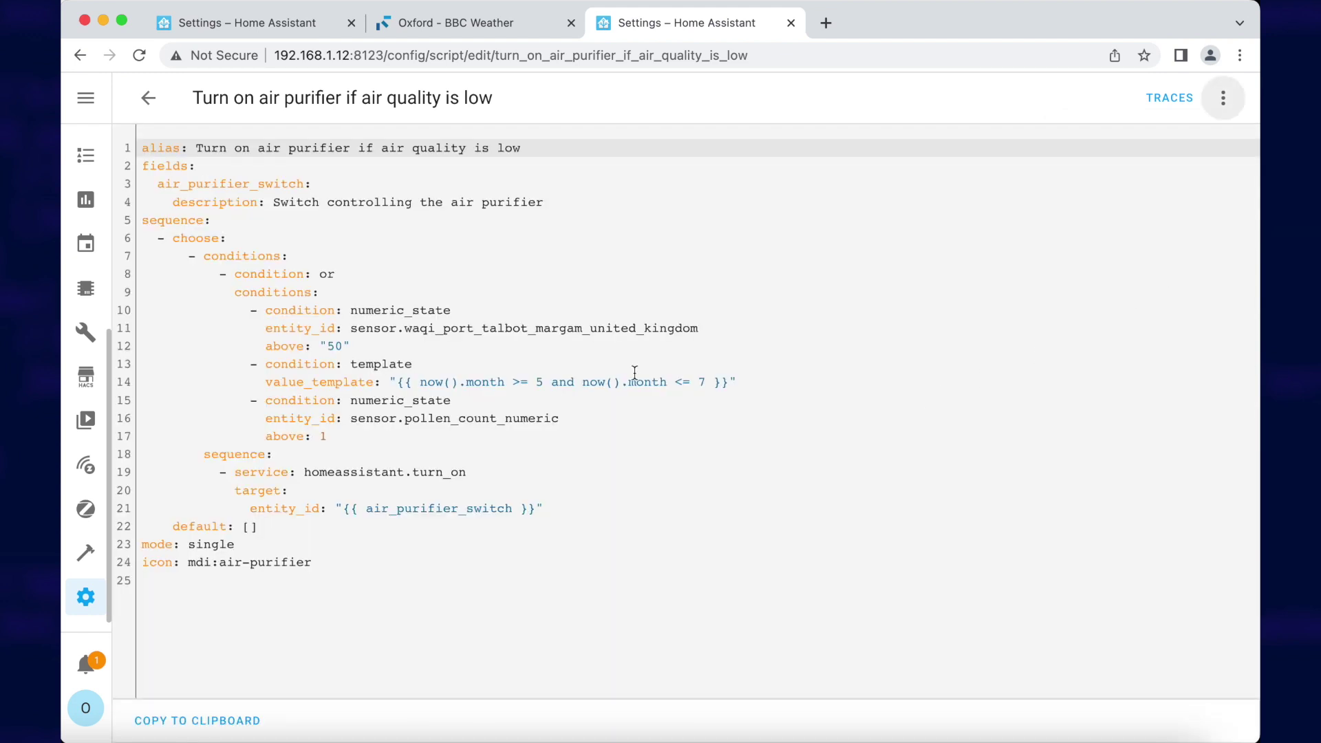
Examine the script's or condition, highlighting in turn its air quality sensor, month template and pollen count sub-conditions.
drag(359, 272, 121, 277)
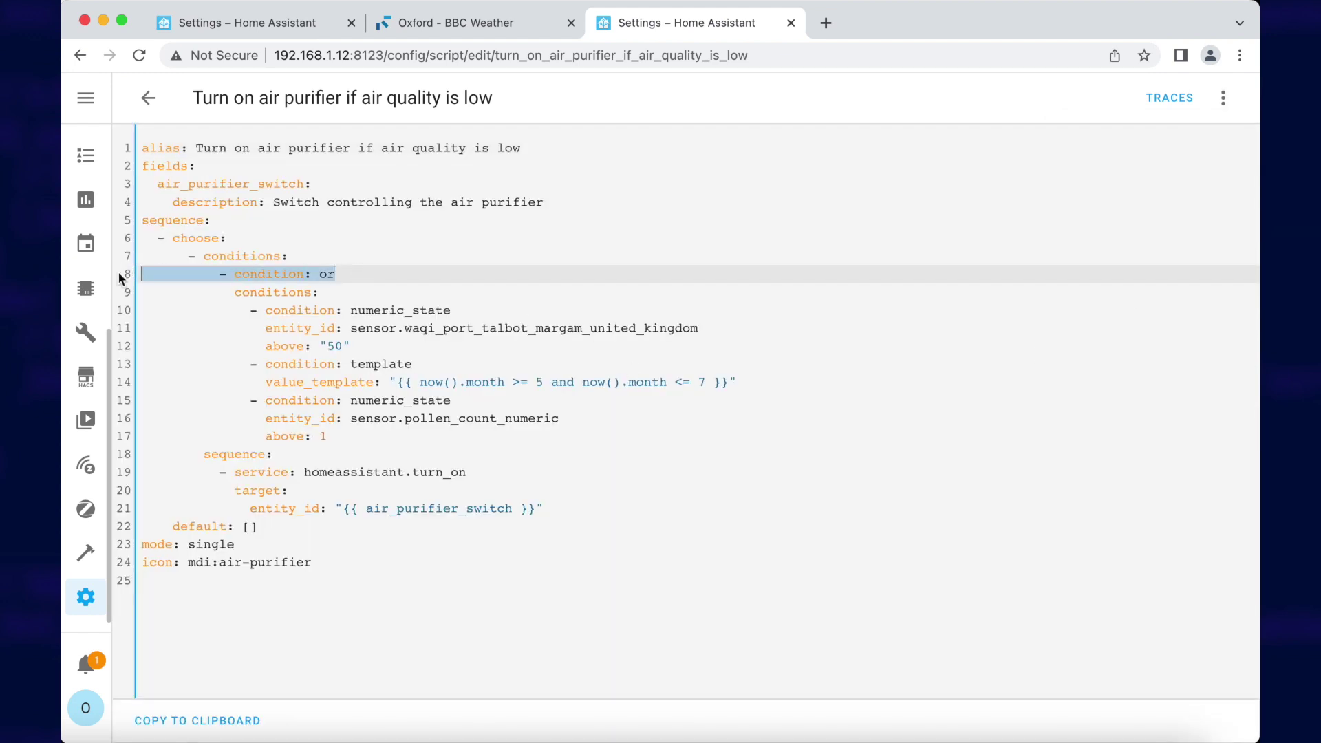
drag(329, 436, 126, 297)
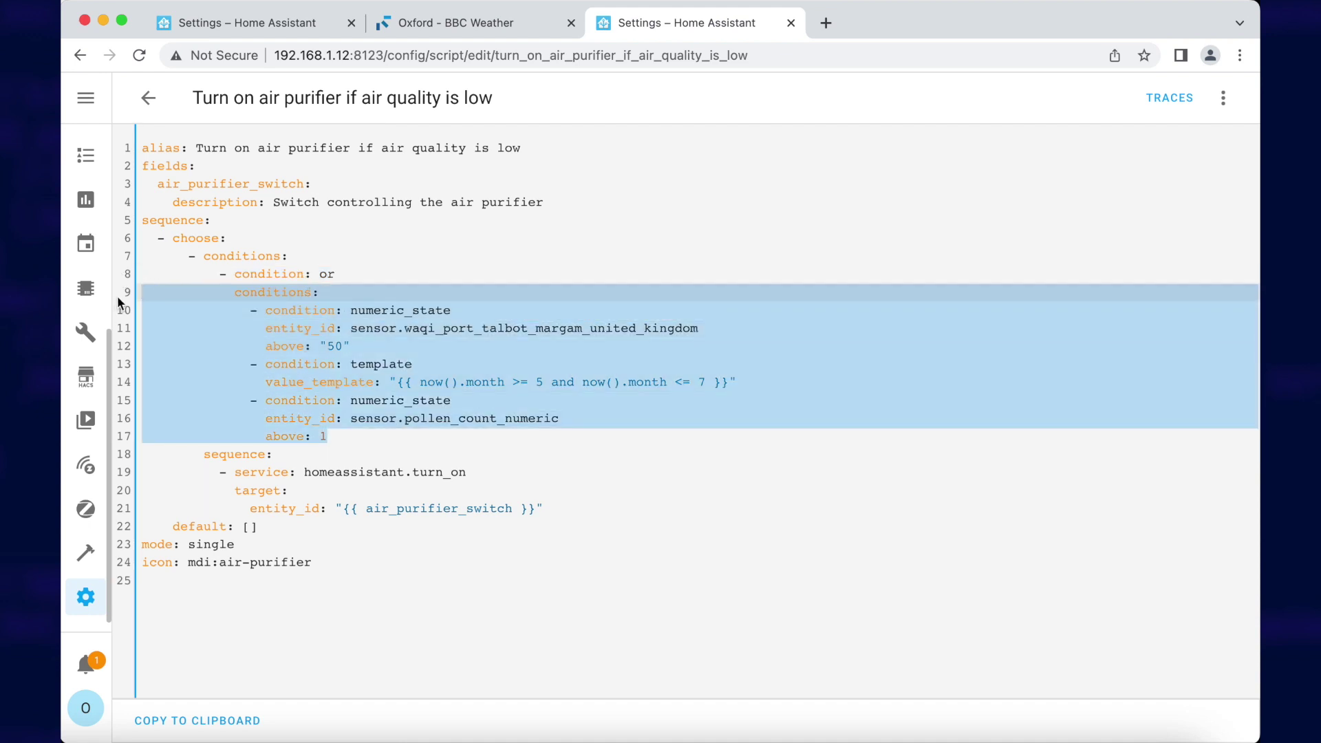
click(393, 334)
drag(732, 329, 84, 319)
drag(393, 352, 85, 323)
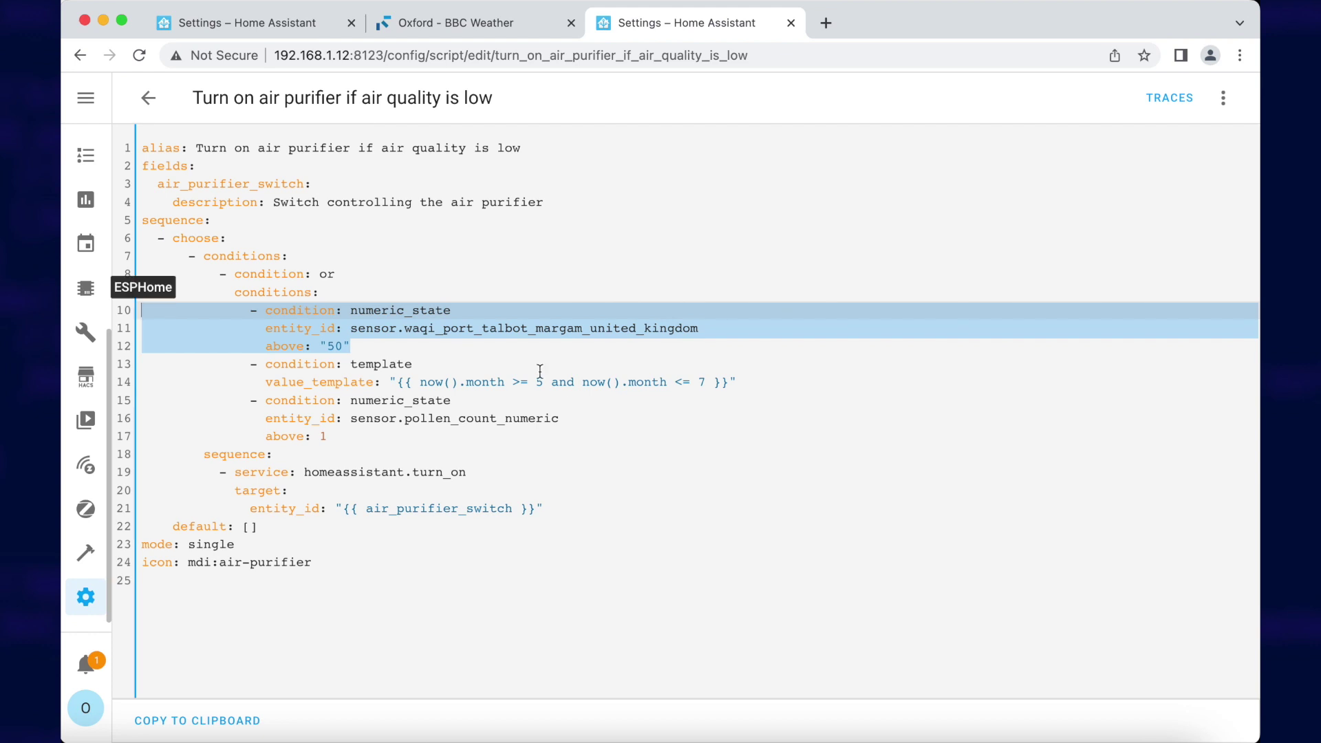
click(768, 380)
drag(767, 379, 128, 359)
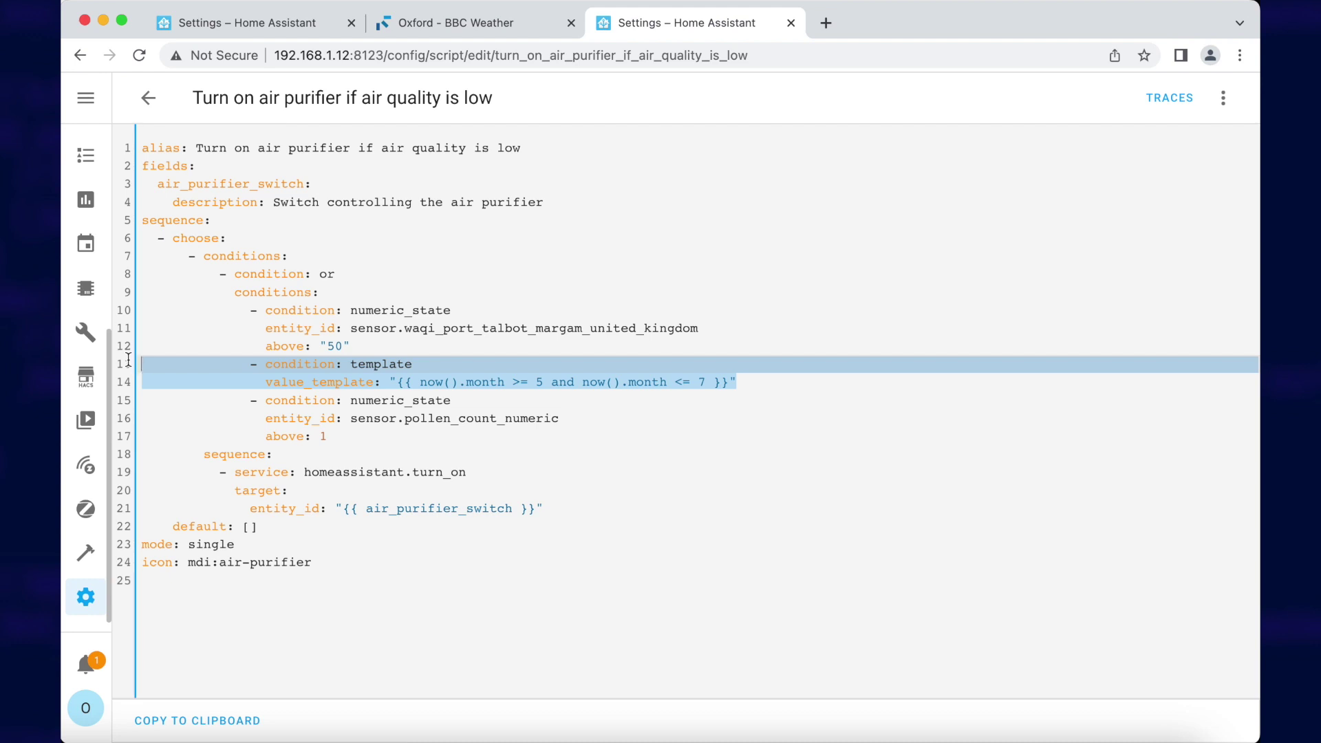
drag(353, 439, 95, 401)
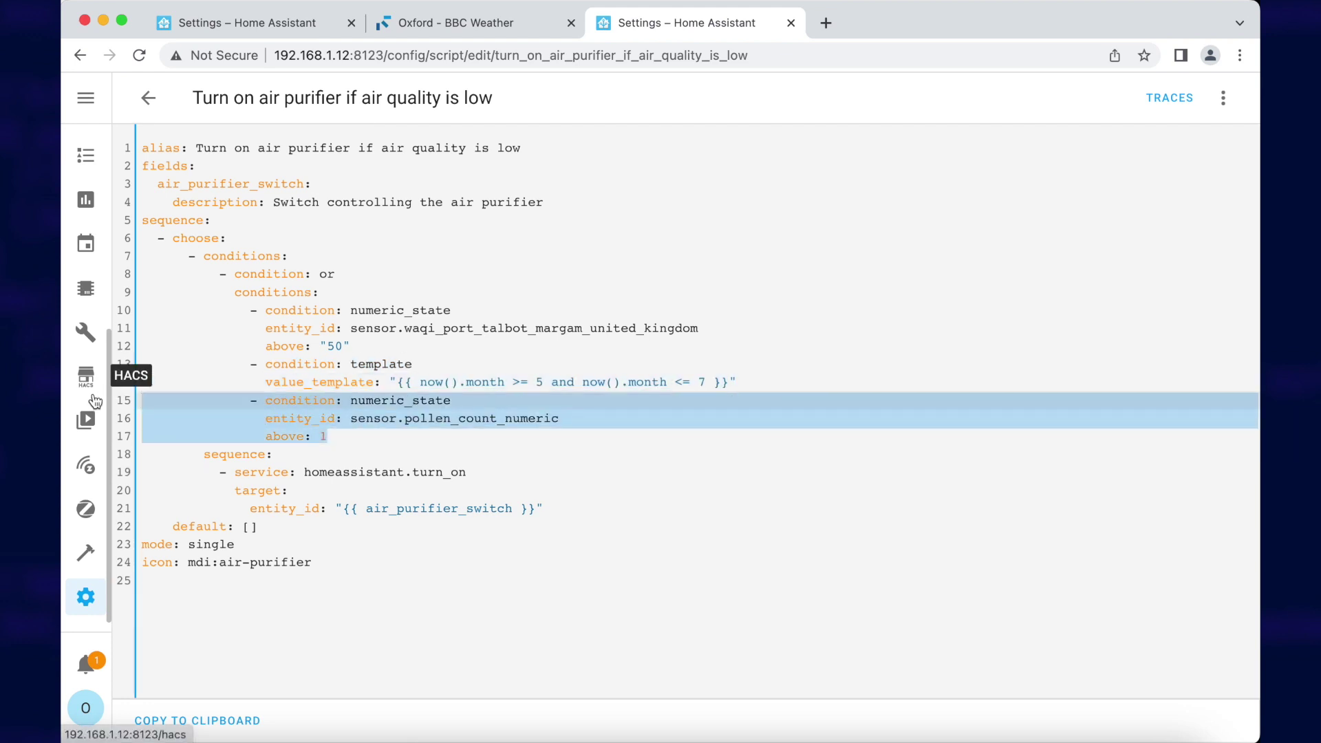